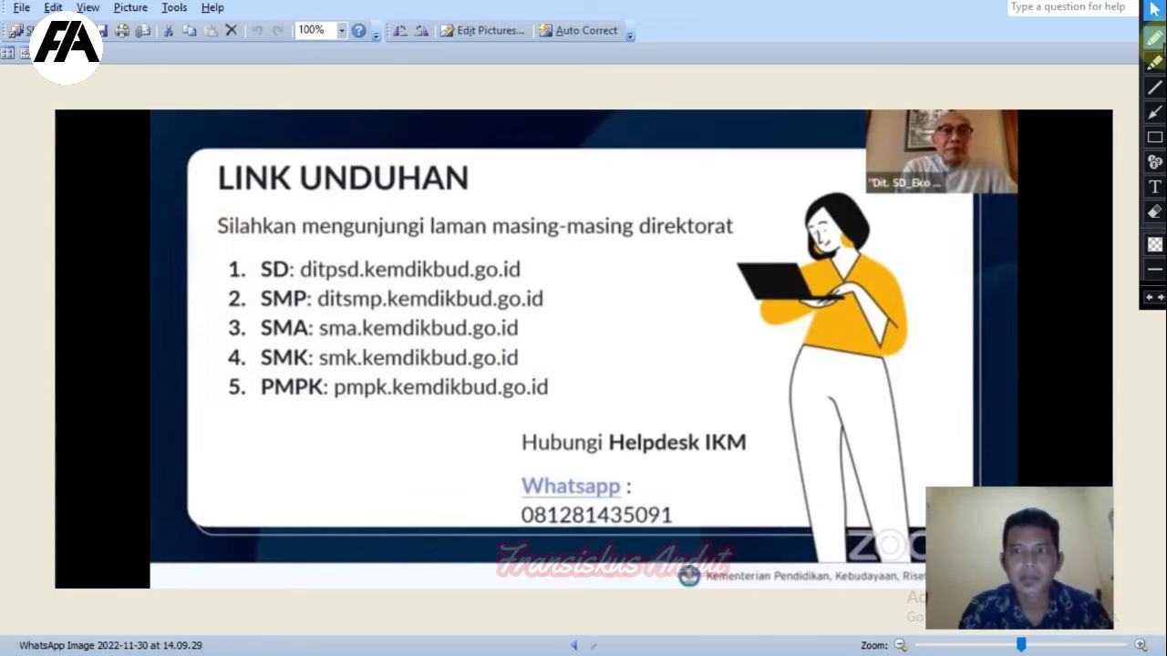
- Draw red pen underlines beneath the SD, SMP, SMA and PMPK entries, then restore the arrow pointer
left_click(1154, 39)
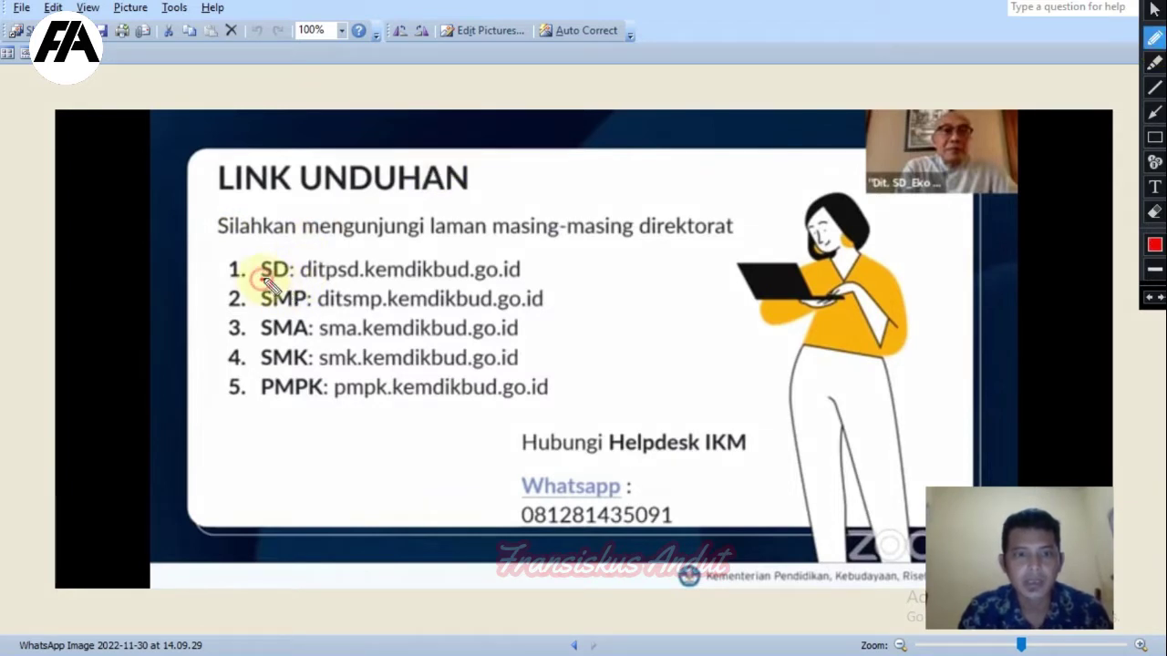
left_click_drag(263, 273, 476, 283)
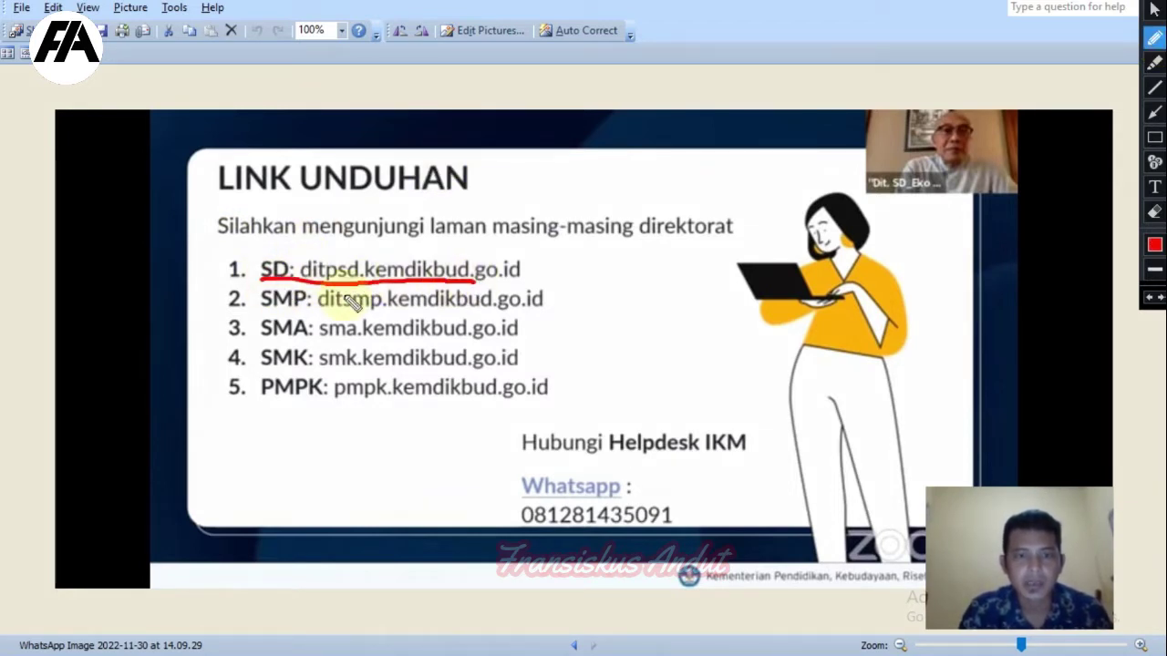
left_click_drag(253, 312, 324, 310)
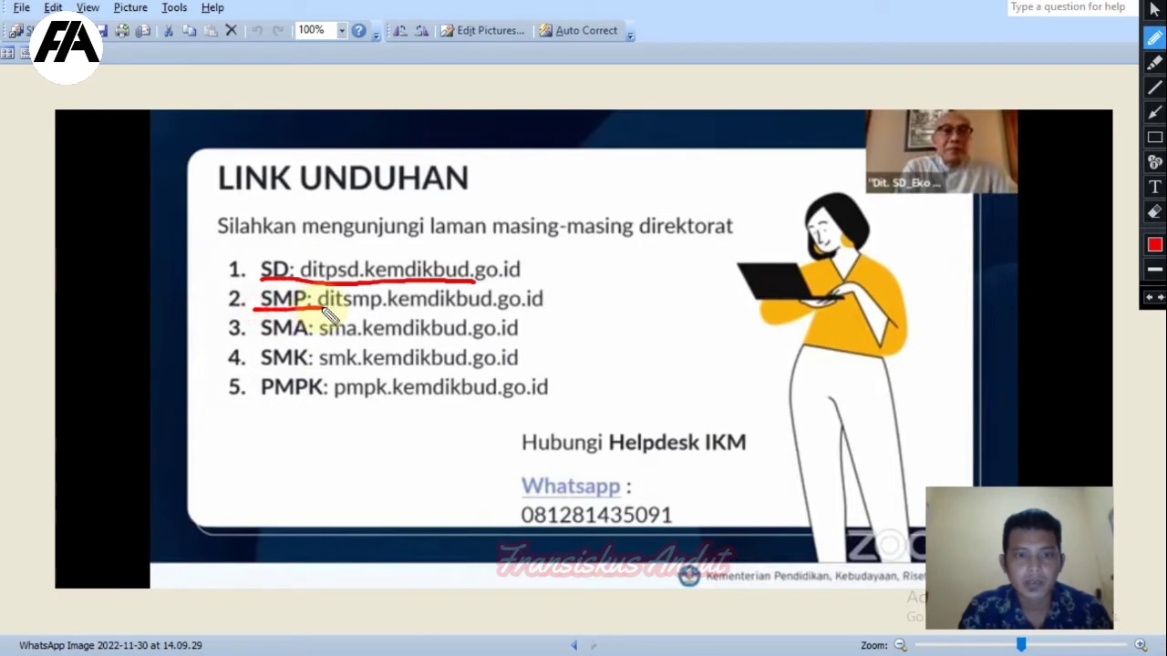
left_click_drag(261, 342, 354, 341)
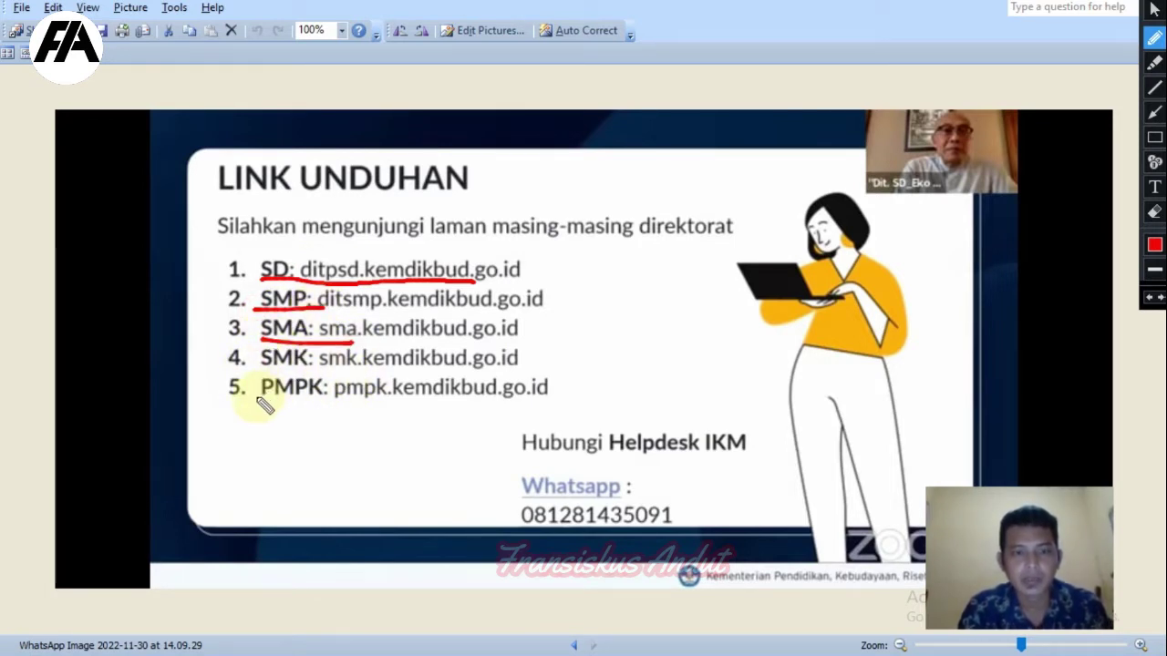
left_click_drag(262, 406, 344, 404)
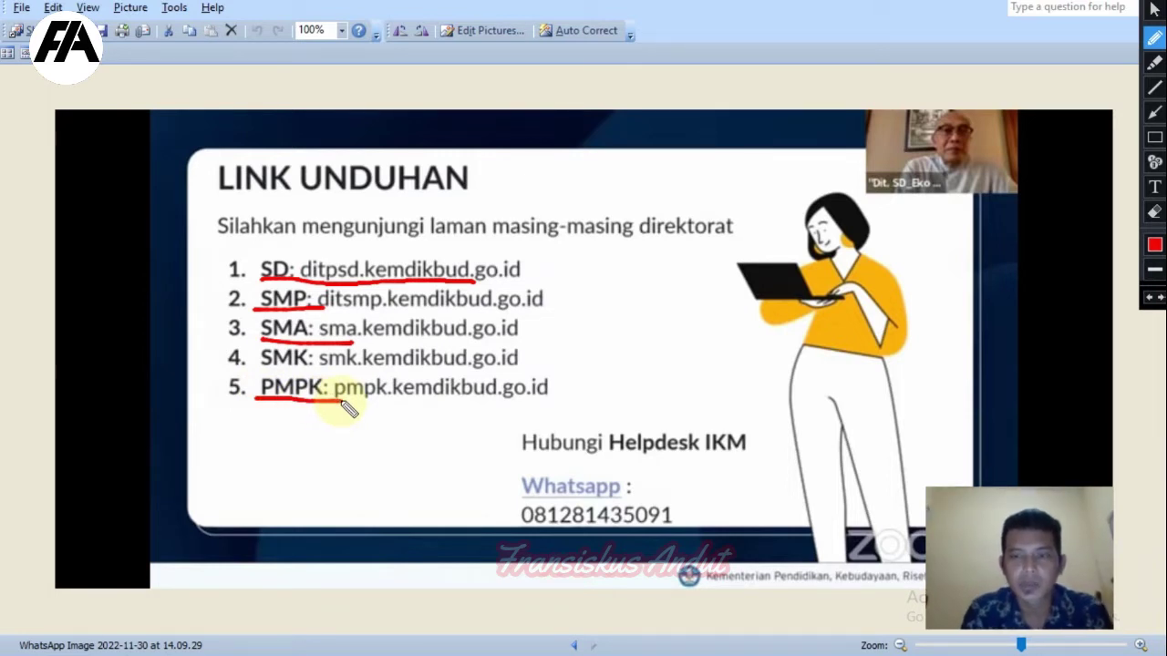
left_click(1154, 9)
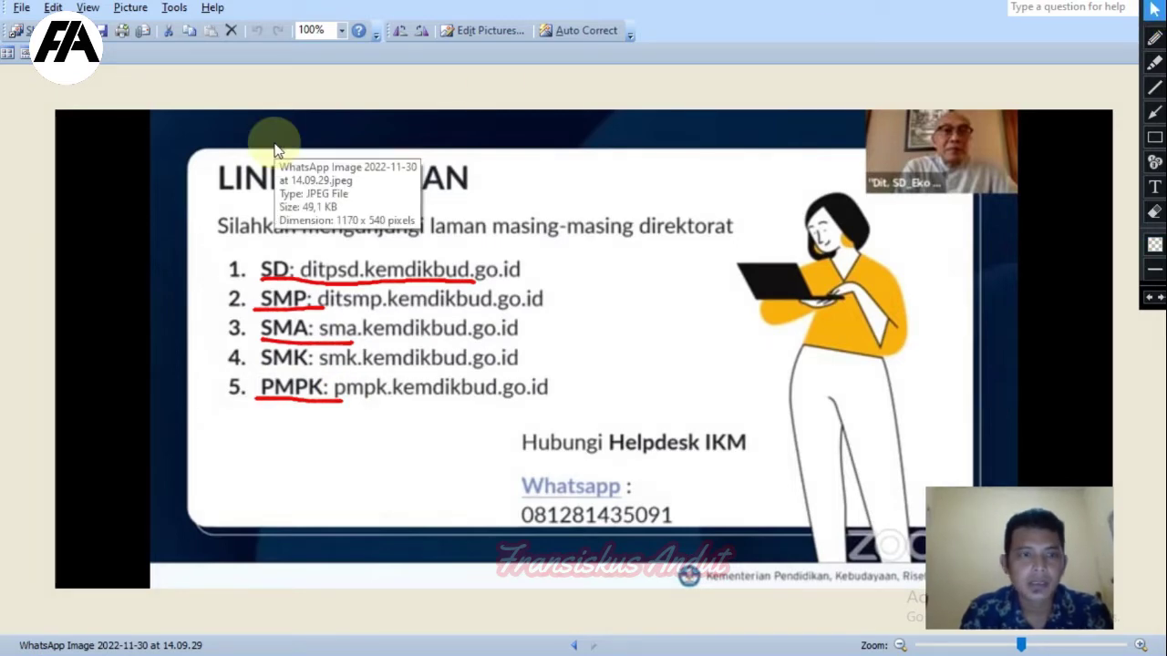
- Pass through the Rapor SP browser window to the 'Aplikasi dan Manual - e-Rapor KM SMA V. 22.1' folder
mouse_move(3, 208)
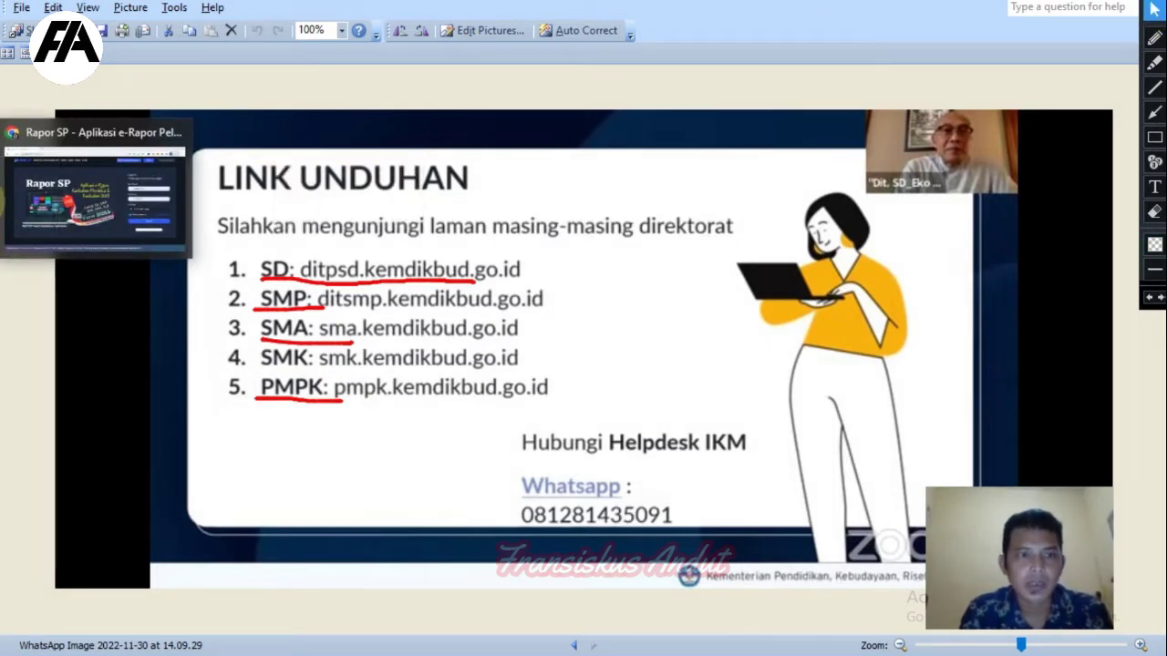
left_click(85, 183)
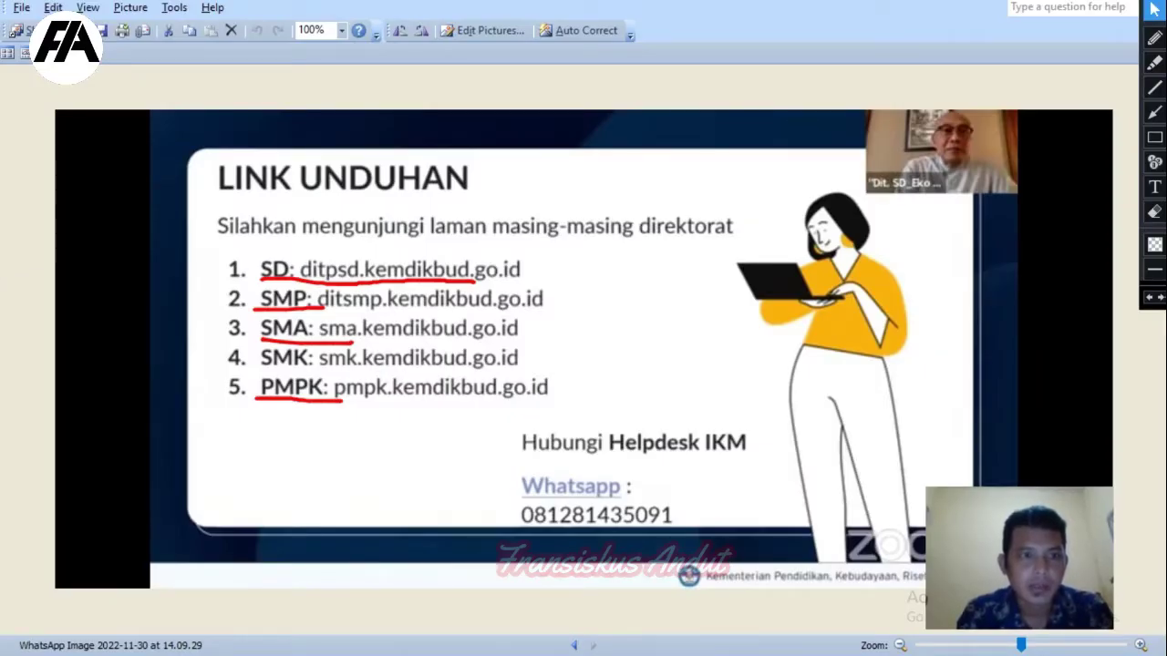
key("alt+Tab")
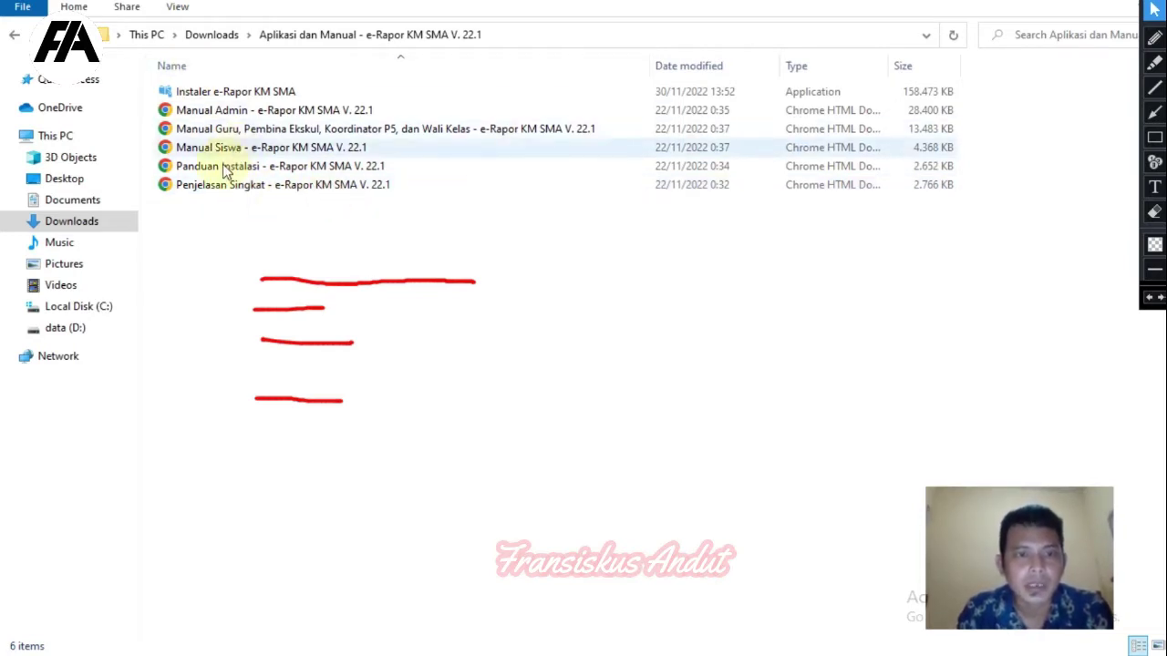
- Run the e-Rapor KM SMA installer as administrator, accept 'Saya setuju', keep defaults and choose Pasang
double_click(217, 93)
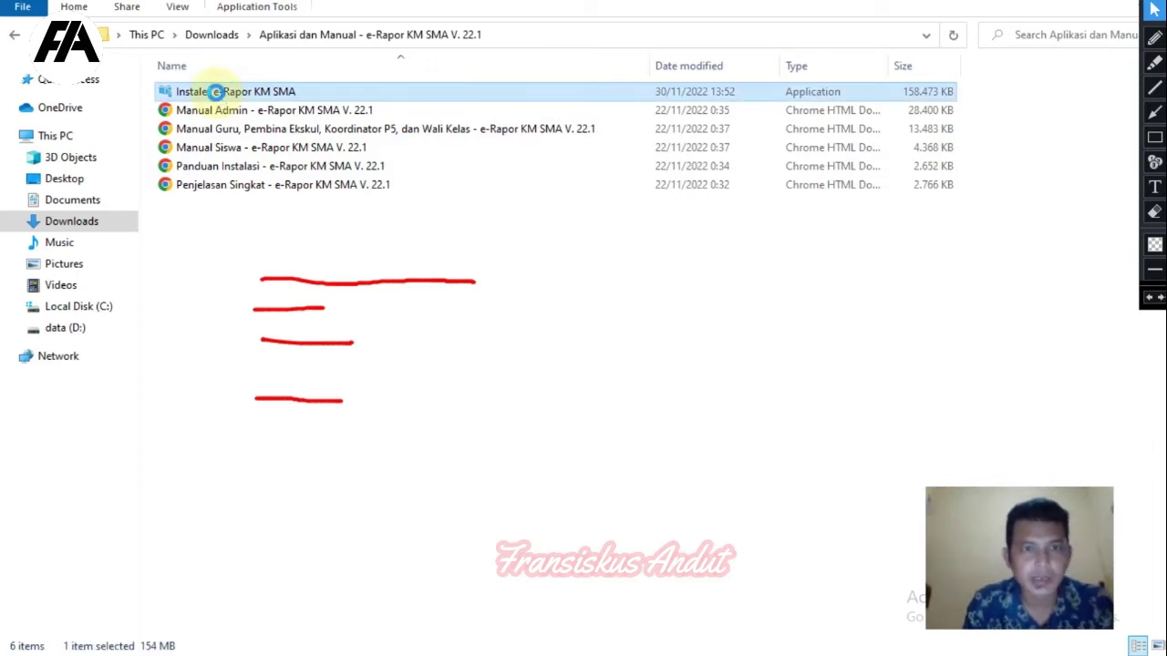
right_click(217, 92)
left_click(287, 125)
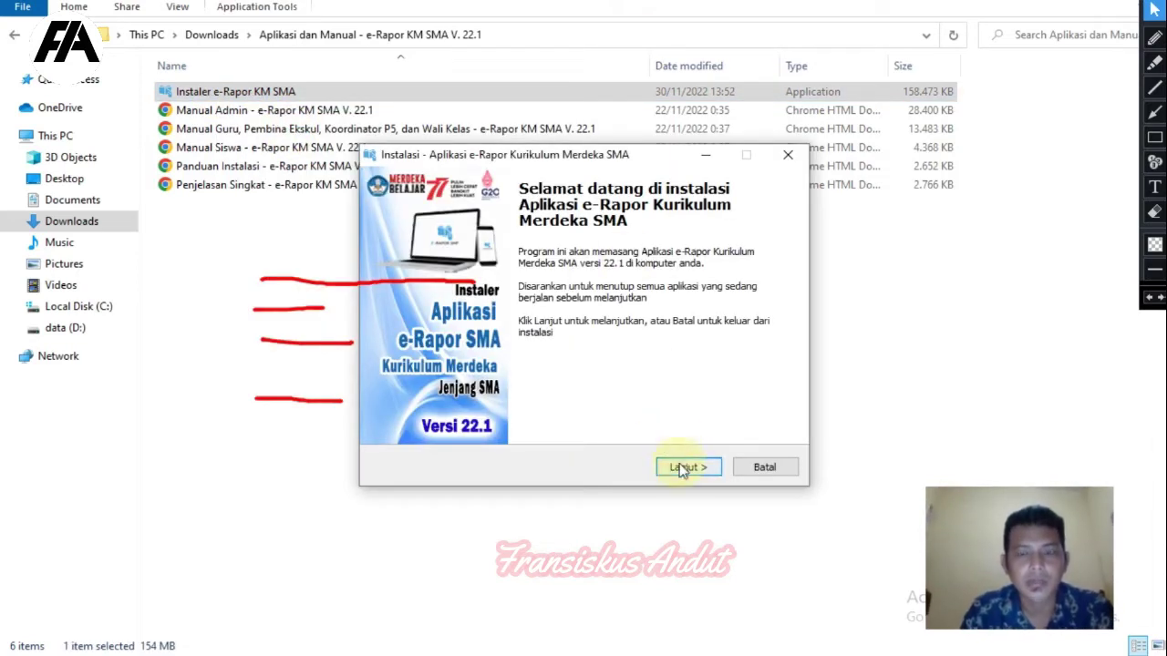
left_click(682, 468)
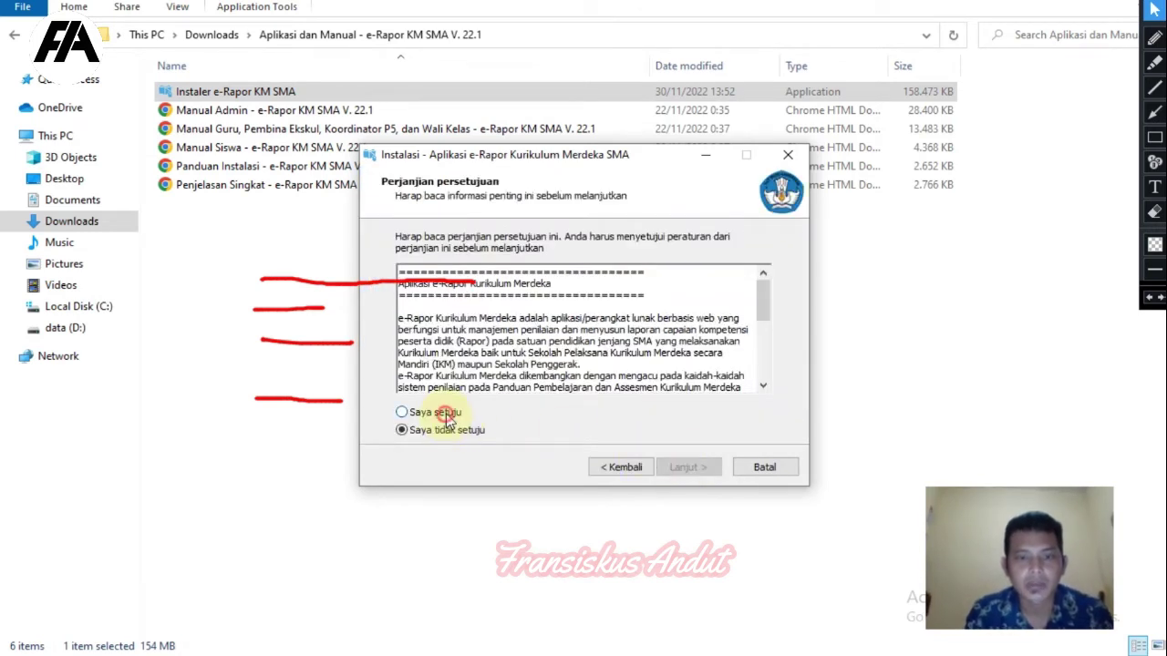
left_click(439, 412)
left_click(686, 468)
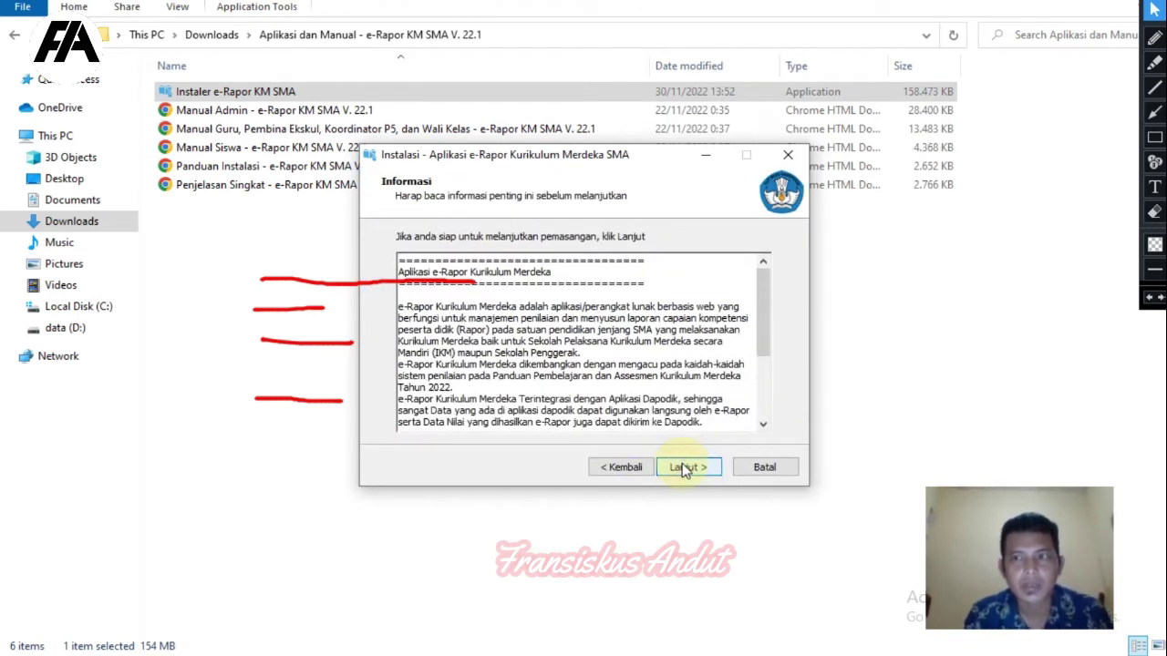
left_click(686, 468)
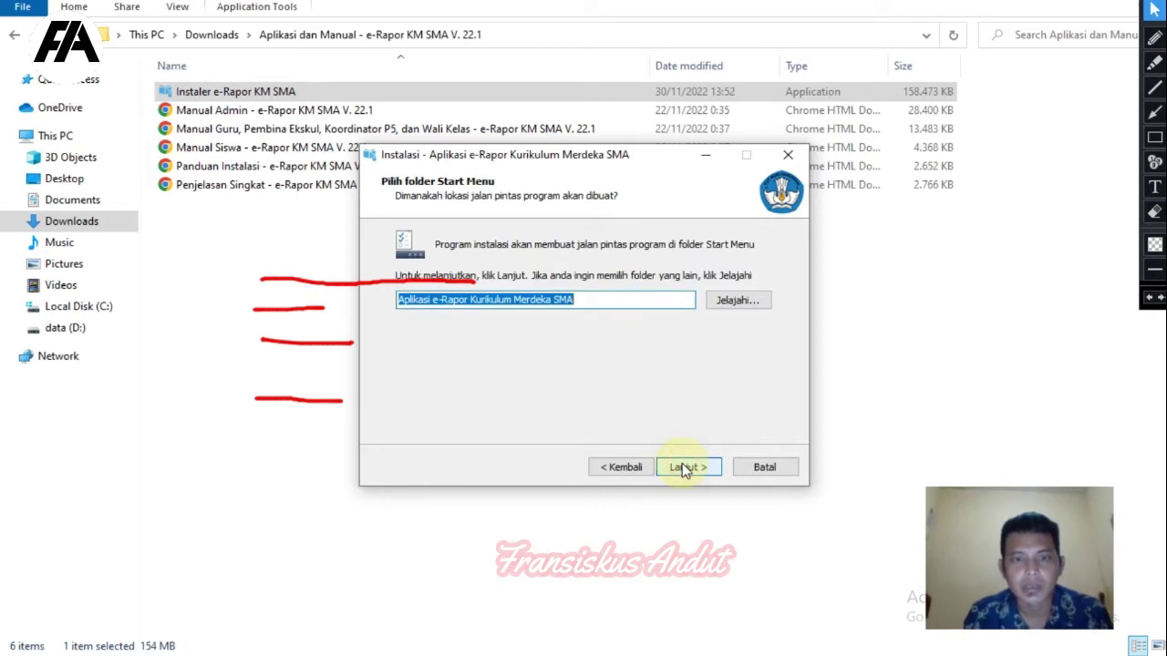
left_click(686, 468)
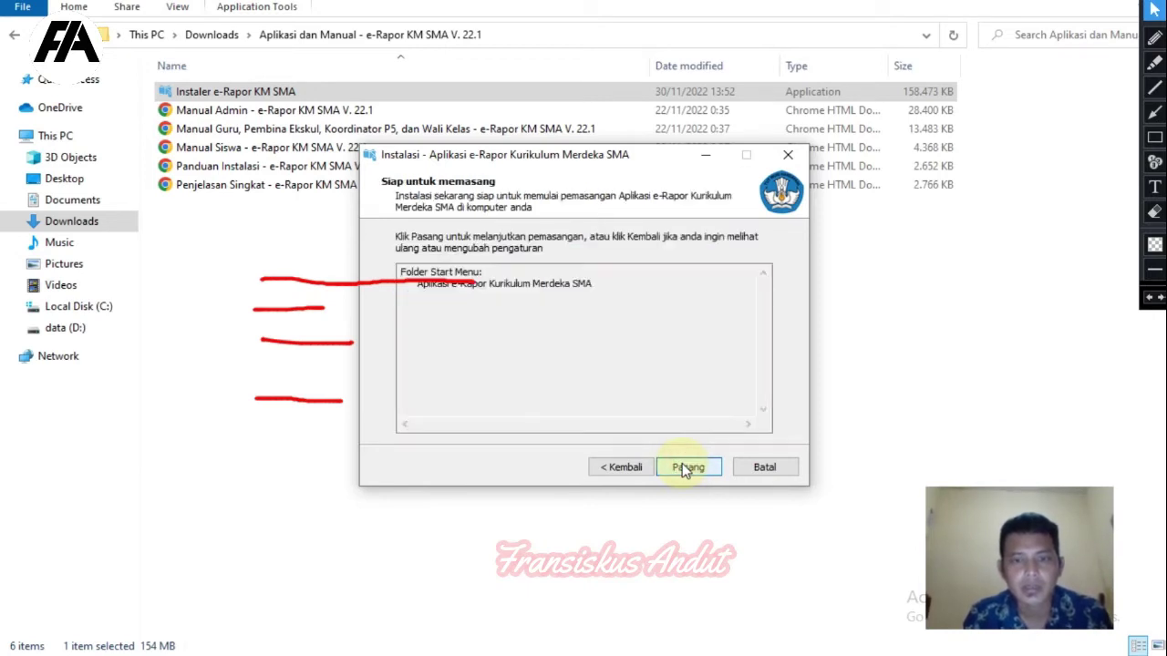
left_click(686, 468)
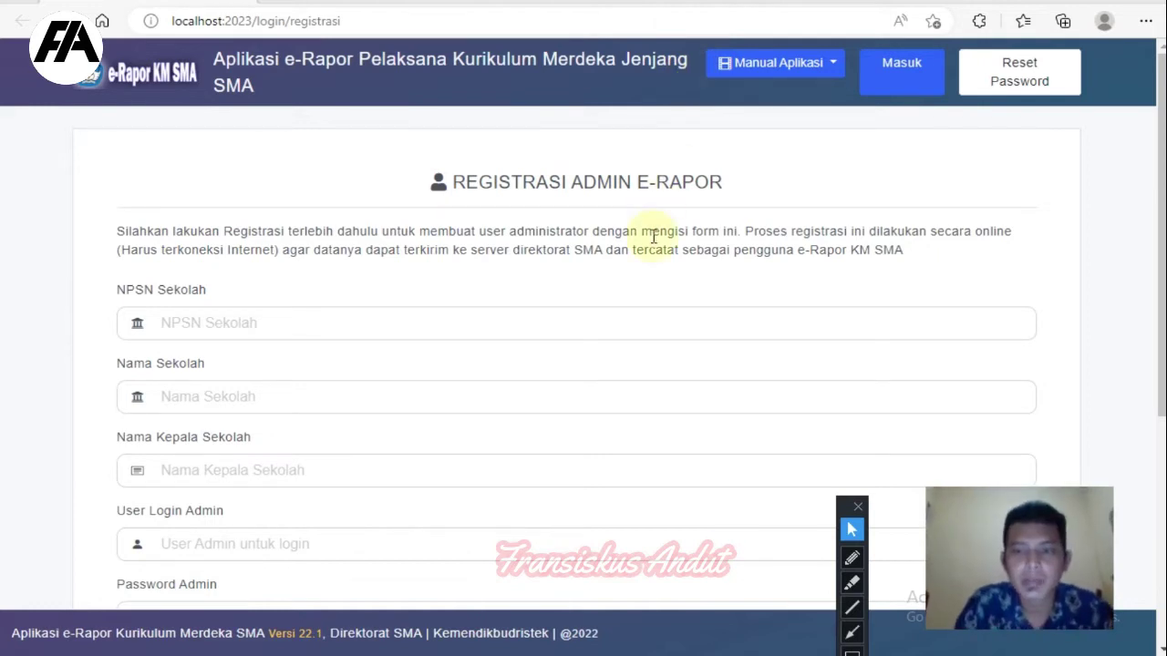
- Park the annotation toolbar at the right screen edge and bring up guide page 4
left_click(854, 563)
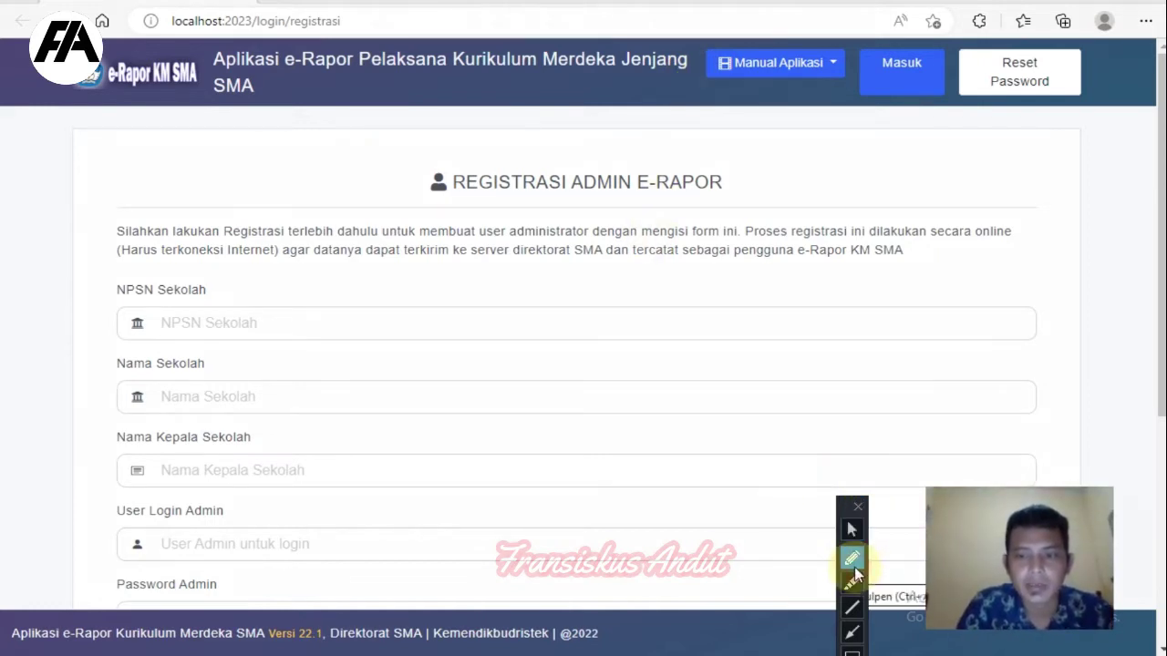
left_click_drag(850, 520, 1149, 460)
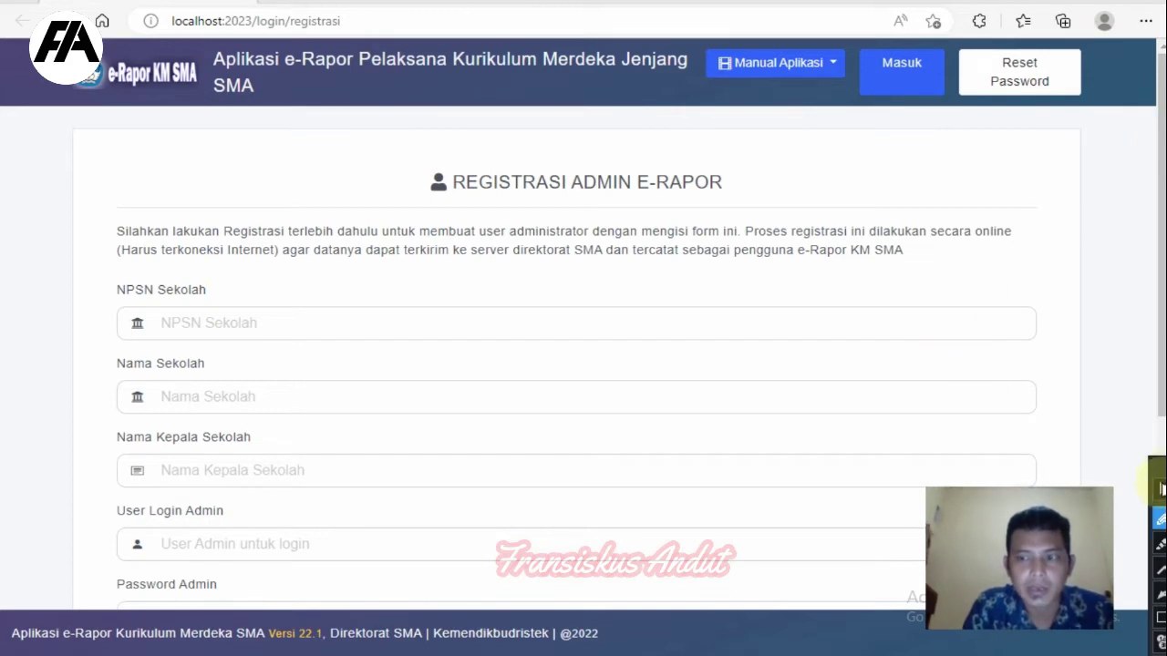
left_click(1160, 490)
left_click_drag(1156, 141, 1156, 164)
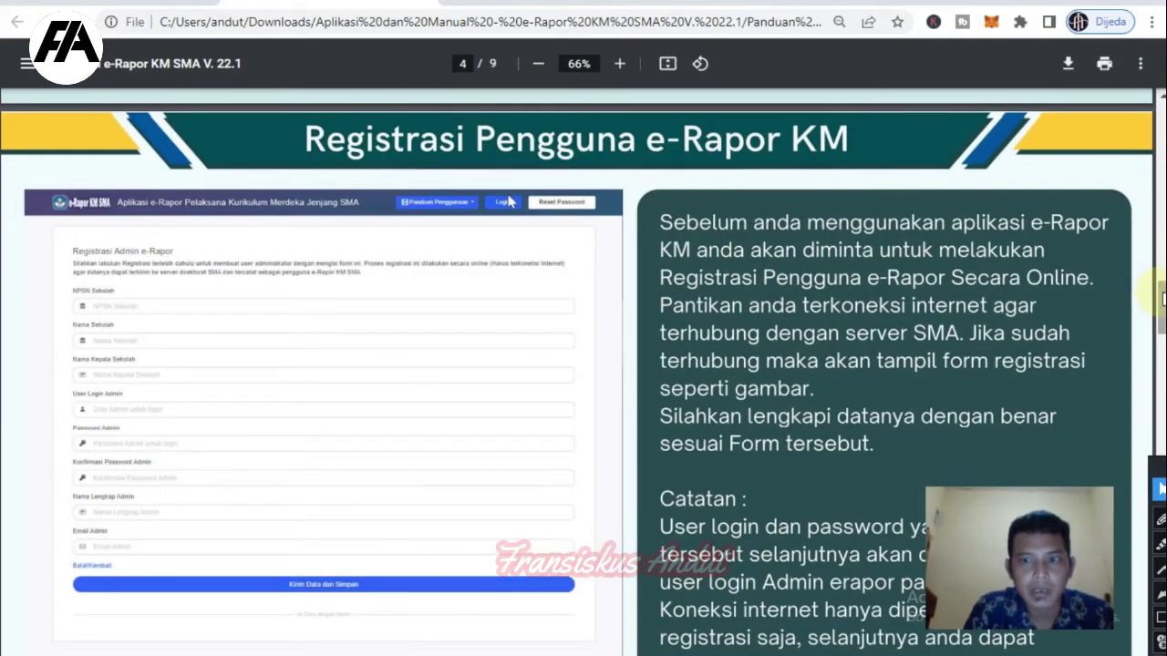
- Read through the guide PDF's first-login pages, then return to the e-Rapor registration form
scroll(1159, 290, "down", 3)
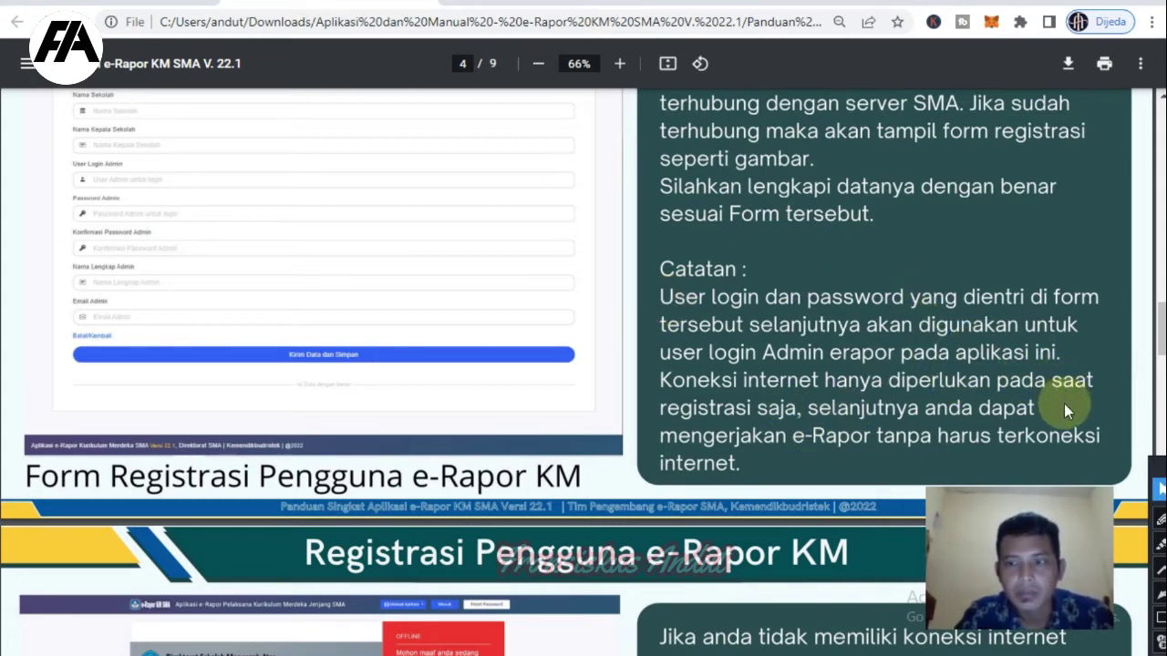
left_click_drag(1160, 323, 1155, 381)
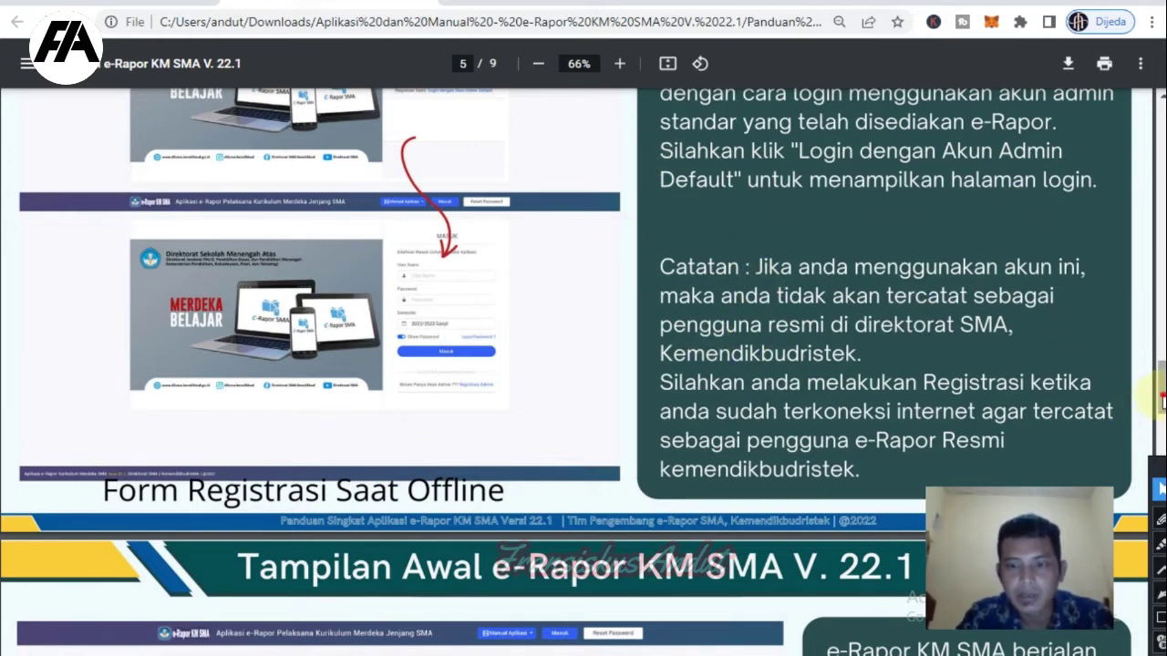
left_click_drag(1156, 394, 1156, 440)
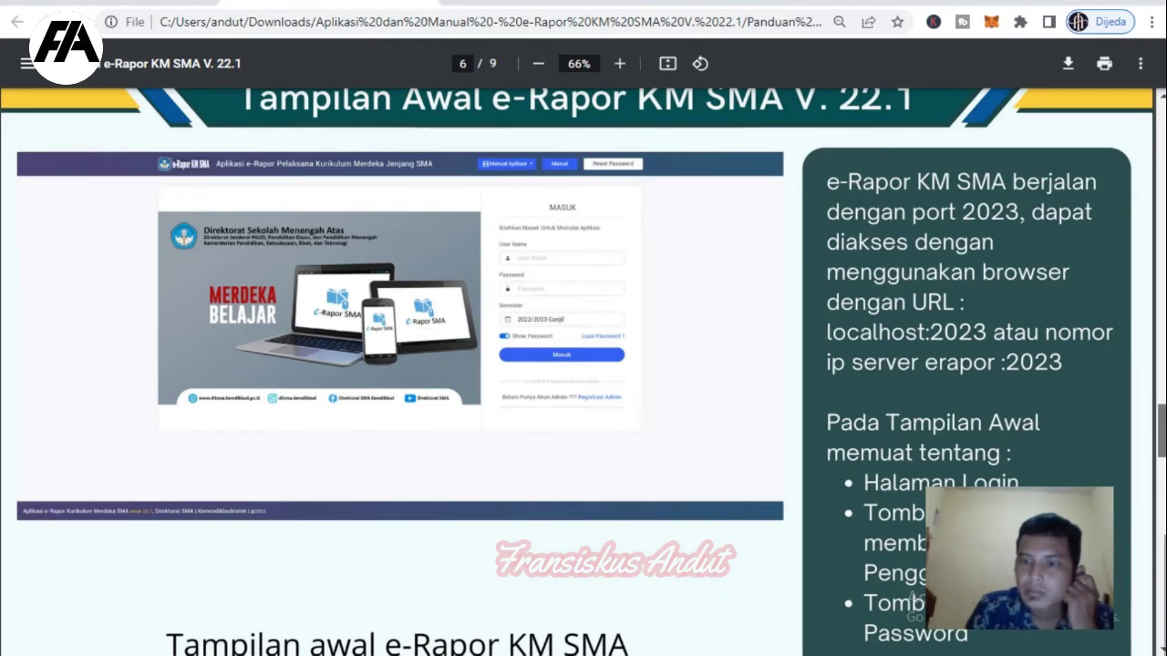
scroll(583, 372, "down", 2)
scroll(1154, 444, "down", 1)
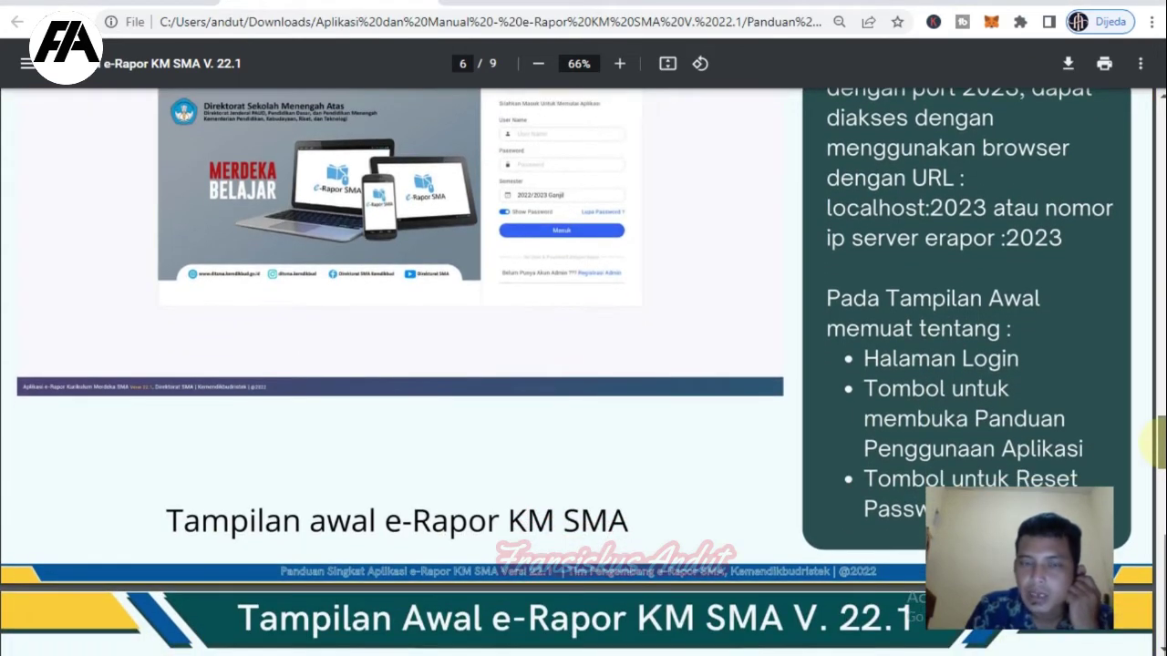
scroll(1154, 444, "down", 5)
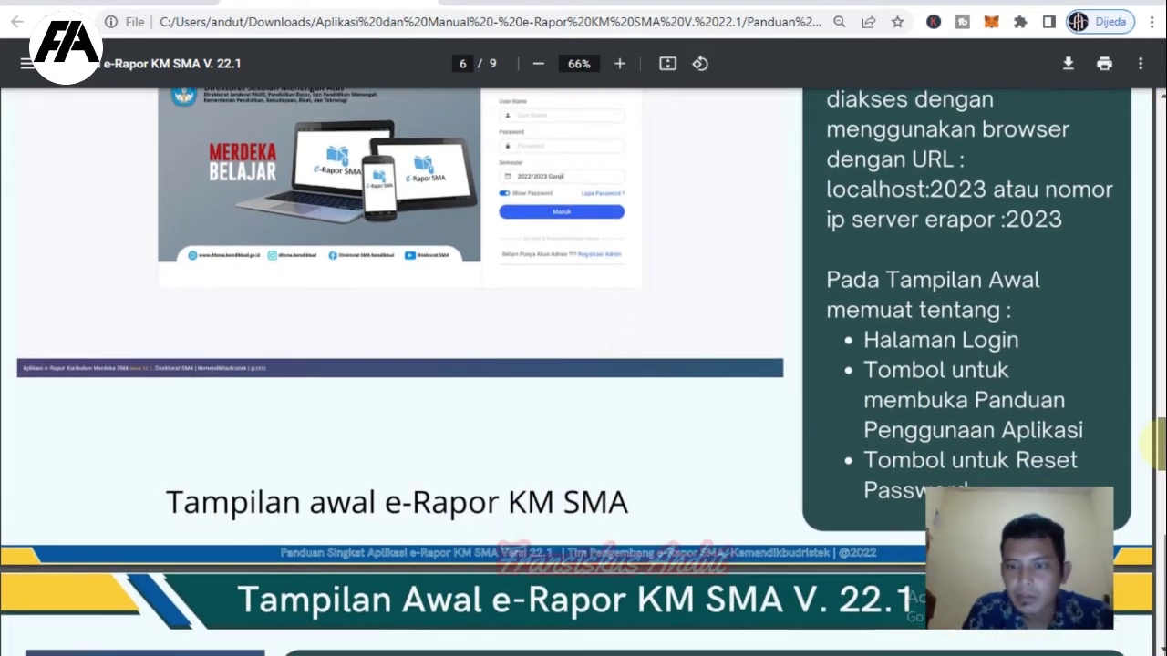
scroll(583, 372, "down", 7)
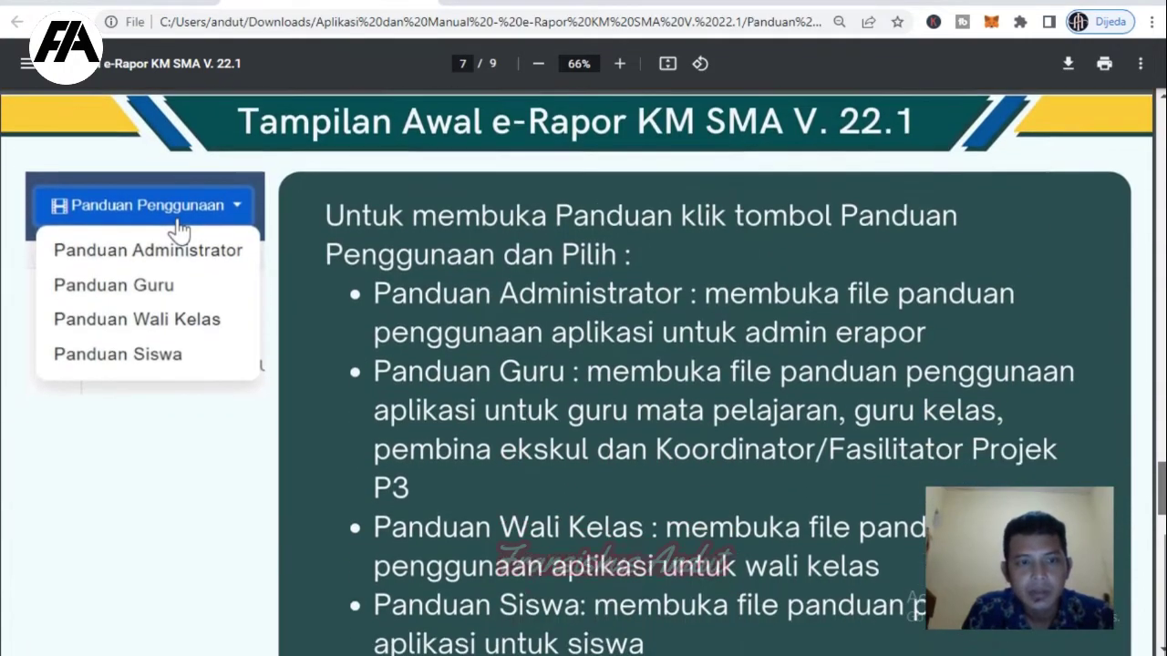
scroll(1156, 516, "down", 1)
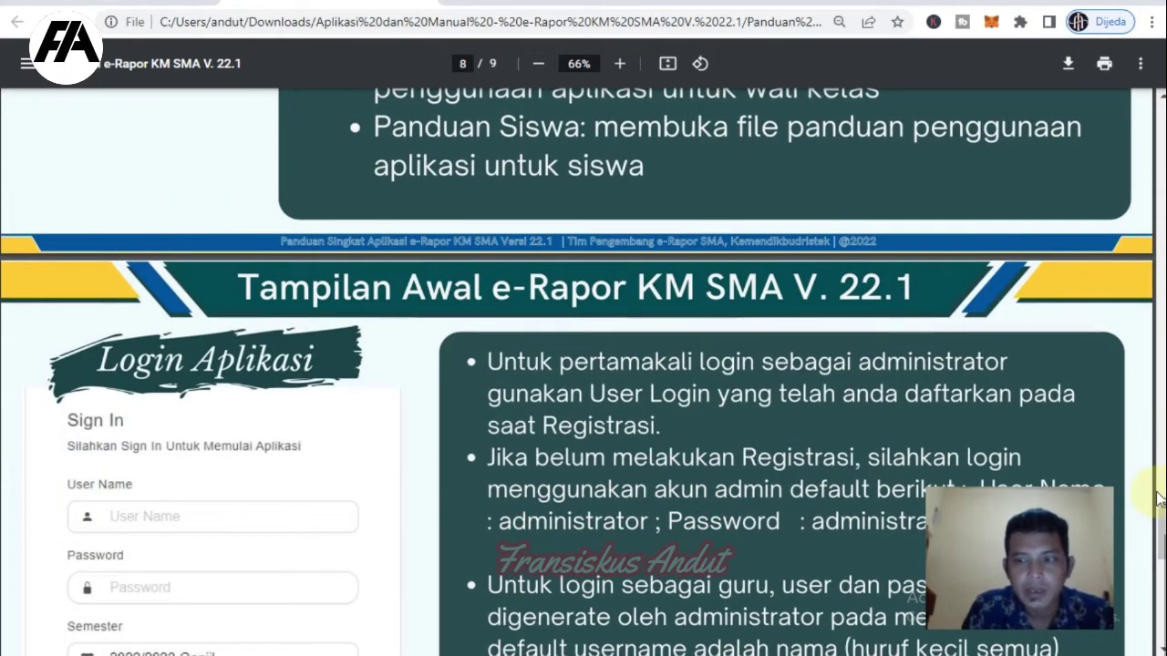
scroll(1156, 517, "up", 1)
scroll(1160, 518, "down", 4)
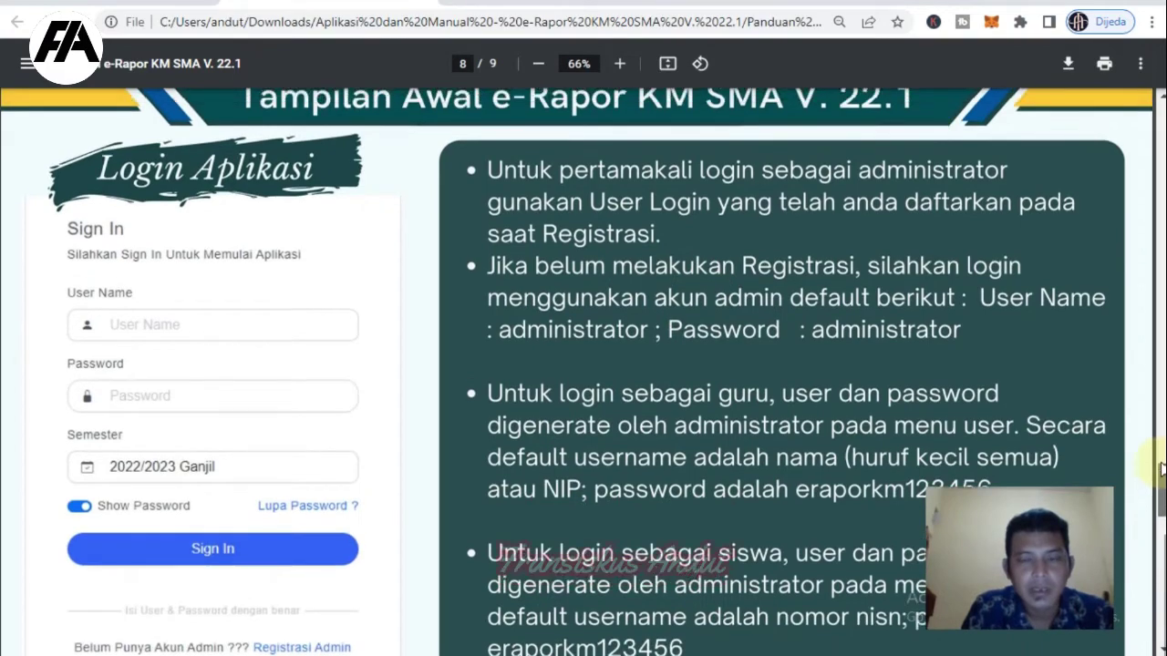
left_click_drag(1159, 518, 1159, 382)
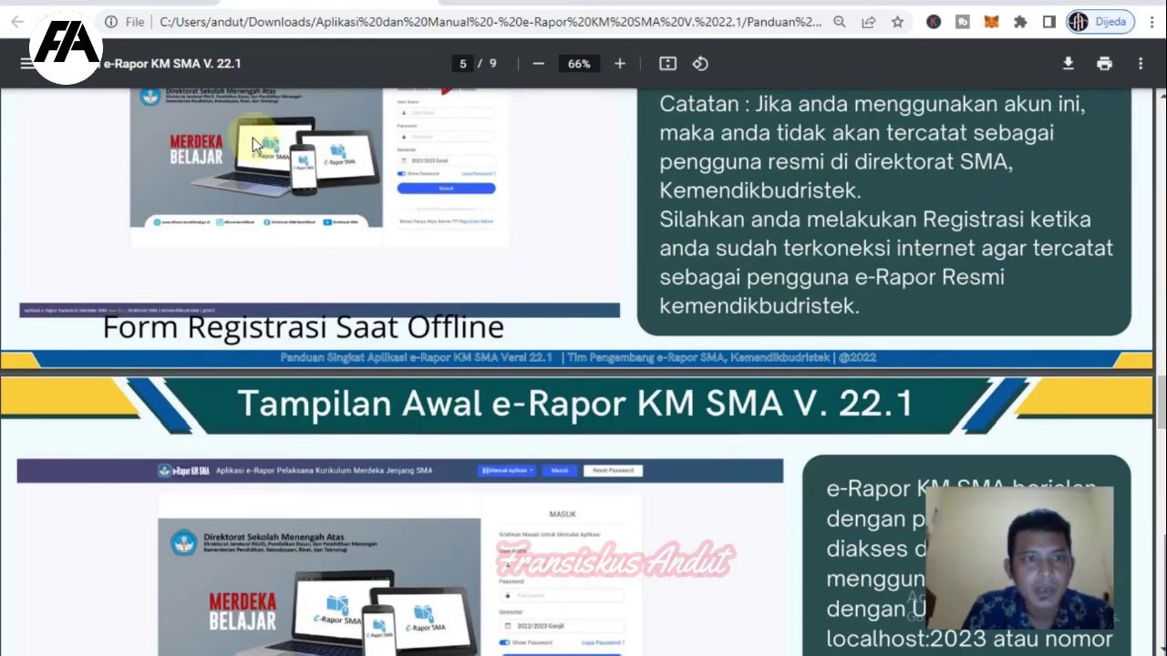
left_click(70, 305)
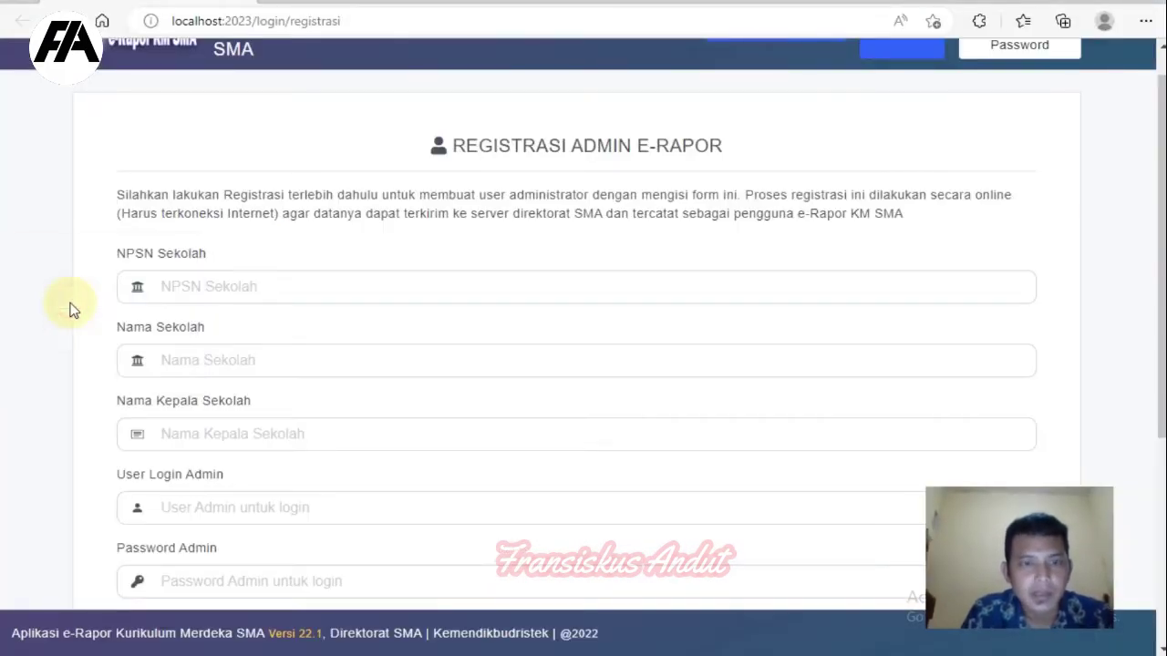
- Fill the NPSN from the saved school number and enter 'SMA' as the school name
left_click(223, 284)
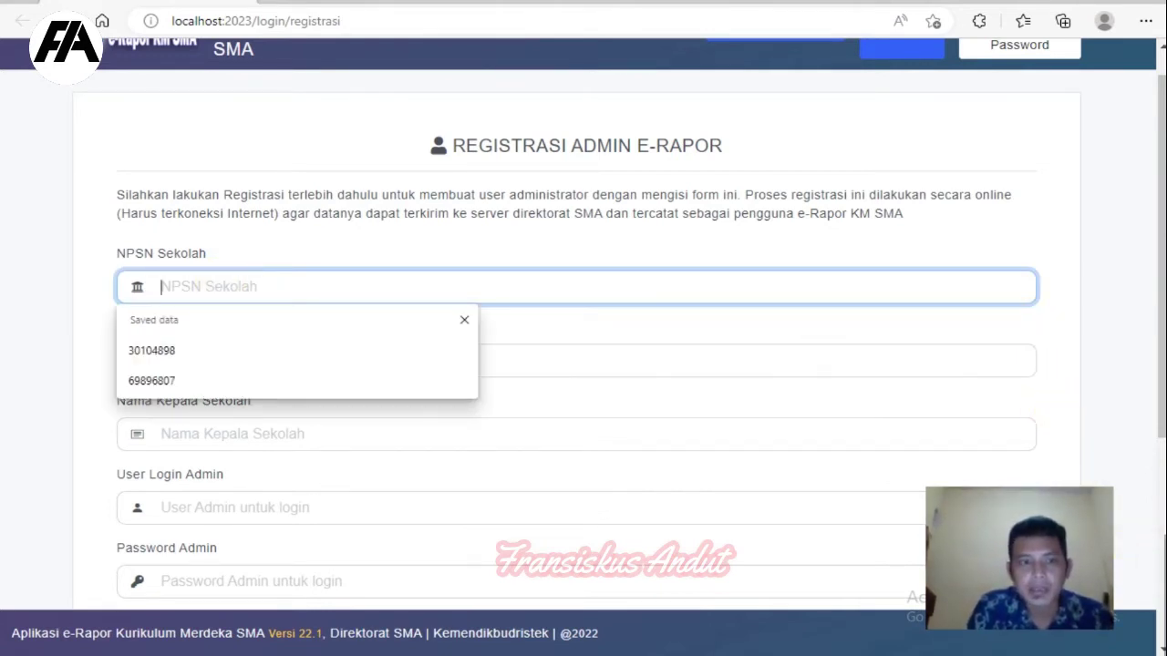
left_click(192, 380)
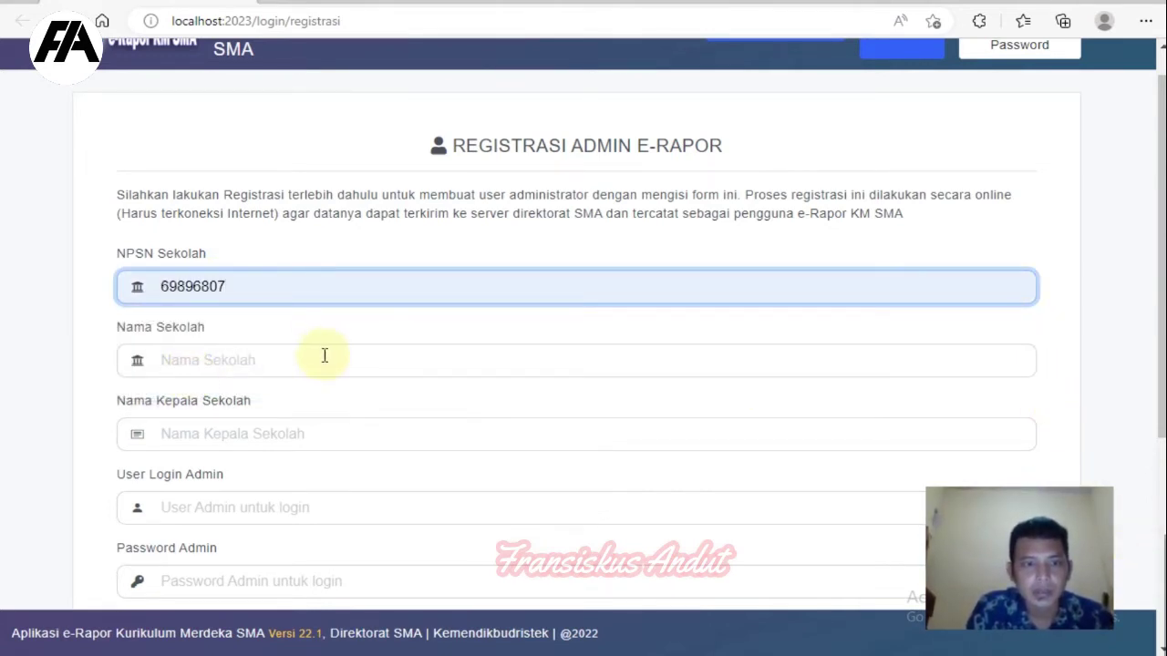
left_click(324, 356)
type("SMA Bhakti Setia Nanga Pinoh")
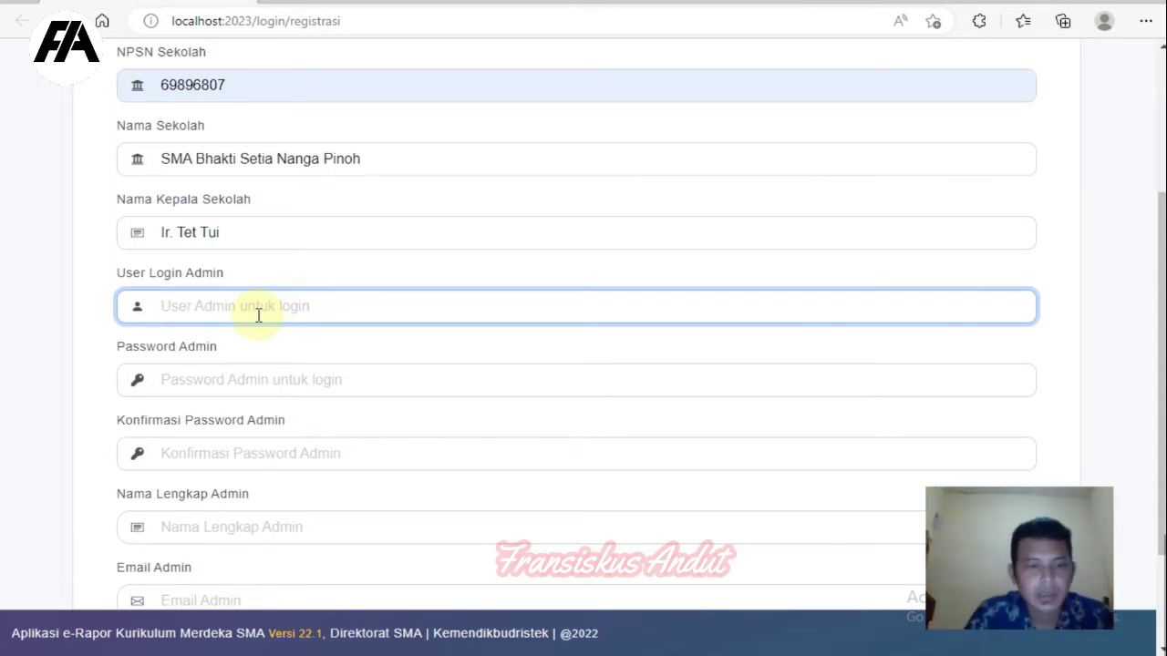
- Fill the admin login username with the saved e-mail address
left_click(235, 542)
left_click(97, 301)
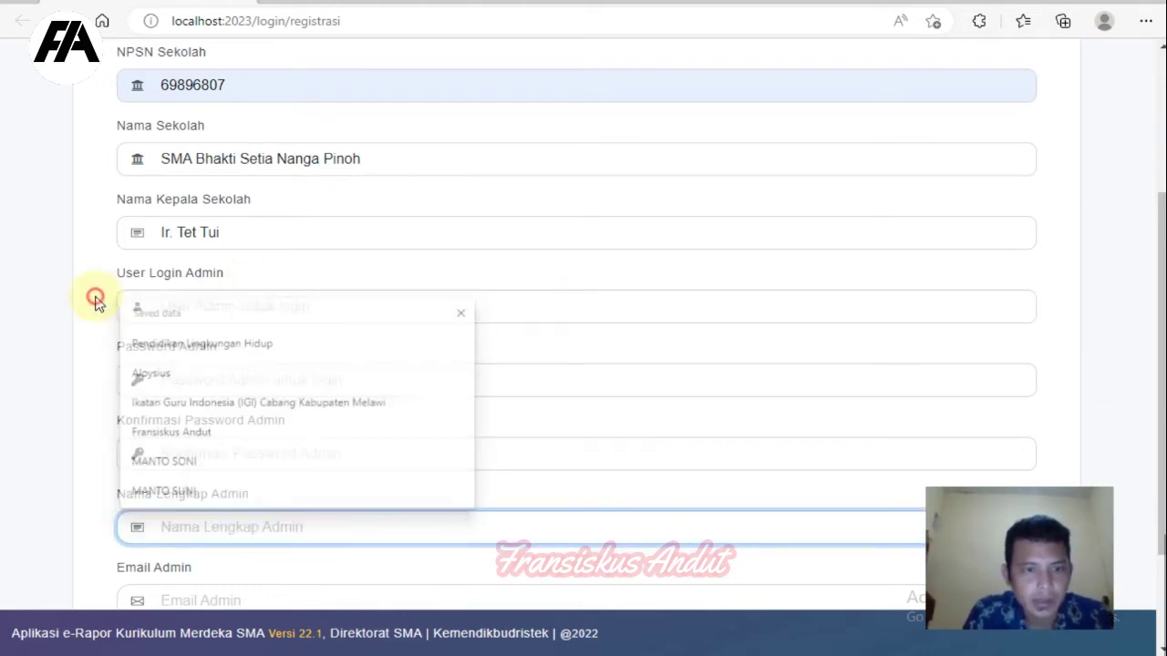
left_click(220, 308)
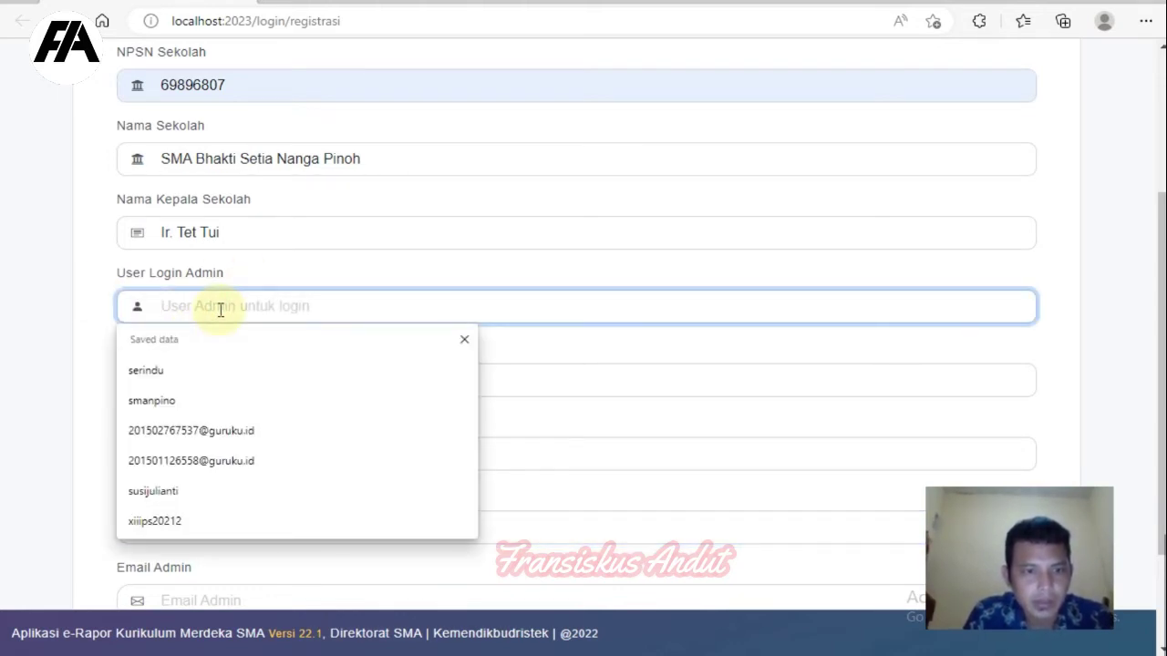
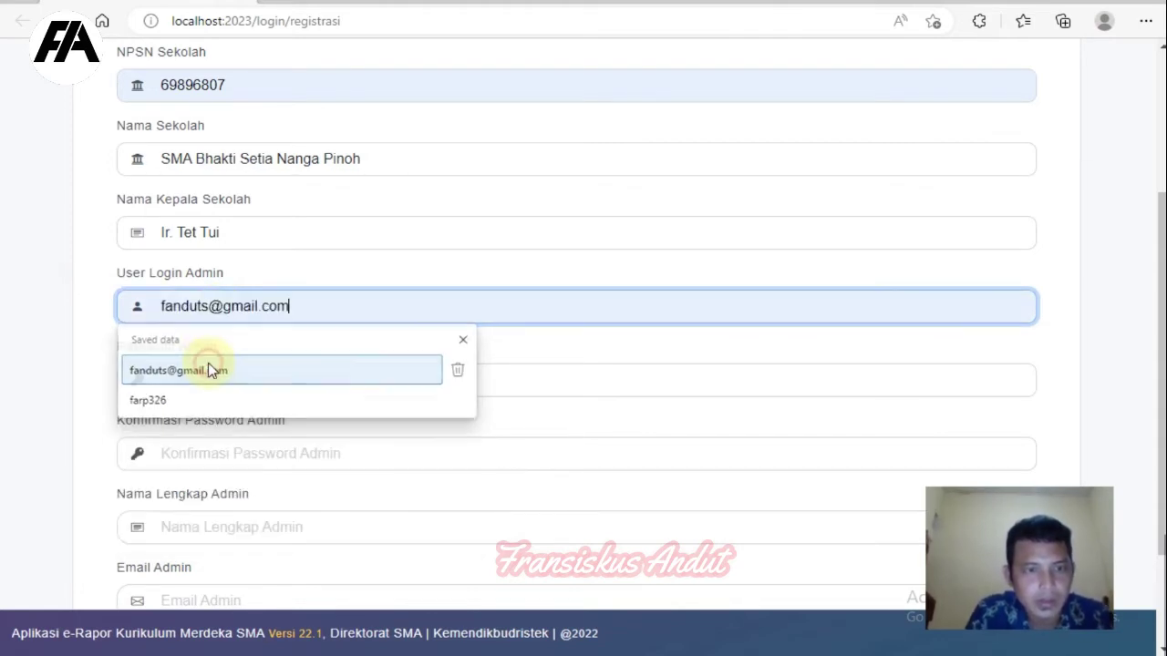
left_click(209, 368)
- Type the admin password and paste the same value into the confirmation field
left_click(220, 379)
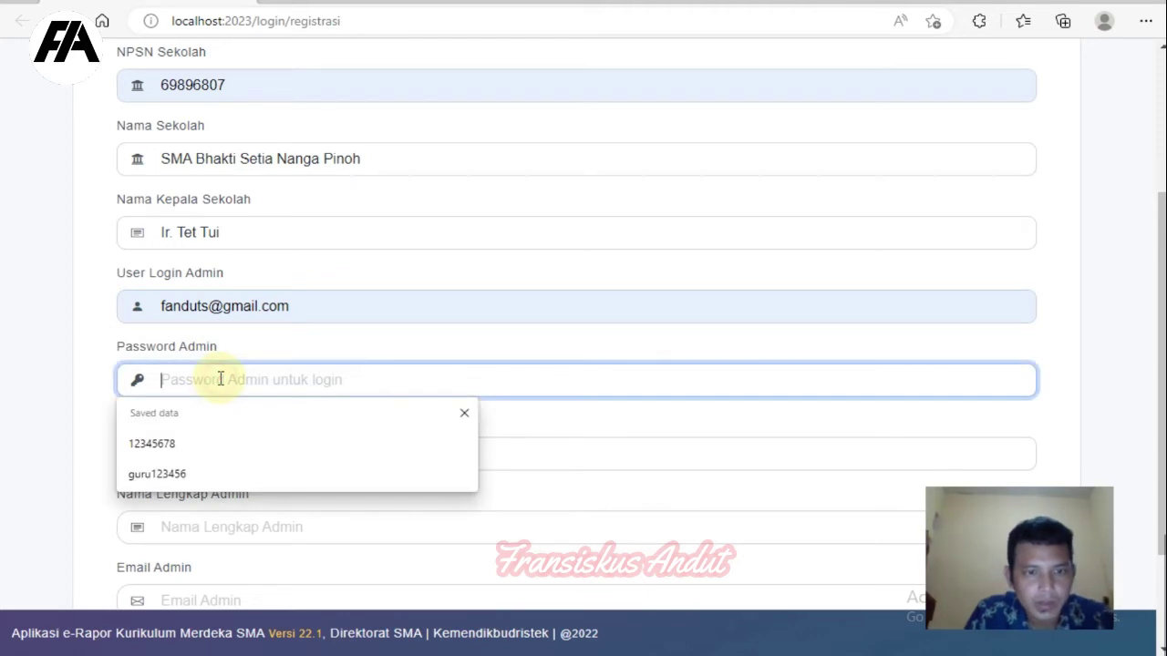
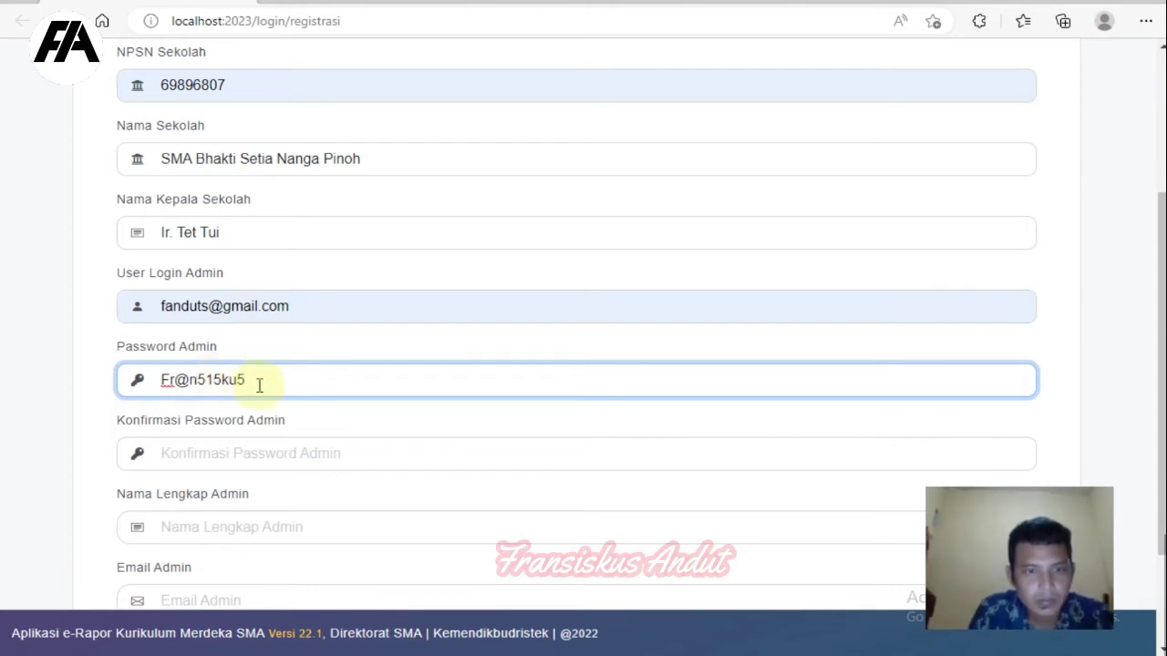
left_click_drag(264, 383, 161, 387)
key("ctrl+c")
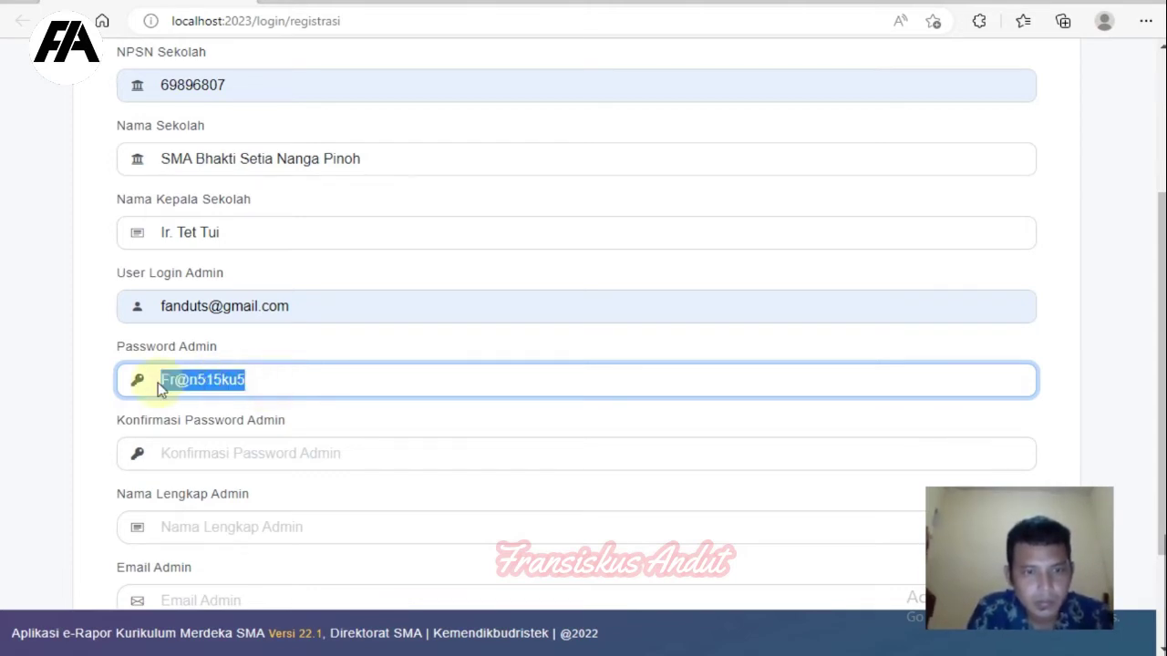
left_click(240, 453)
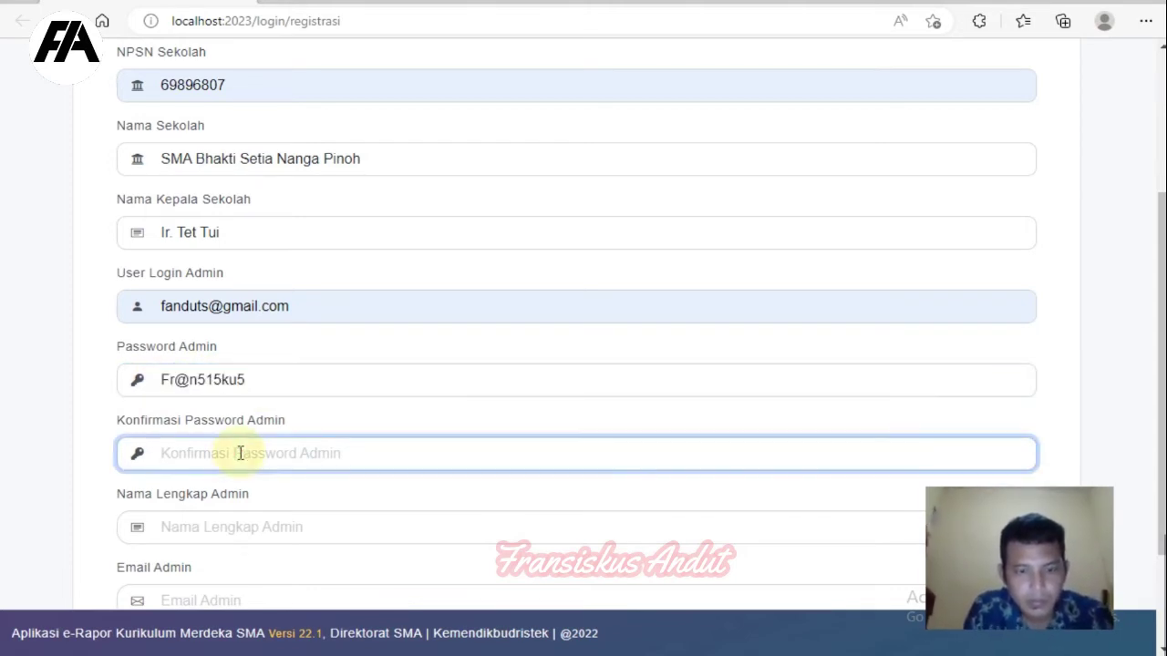
key("ctrl+v")
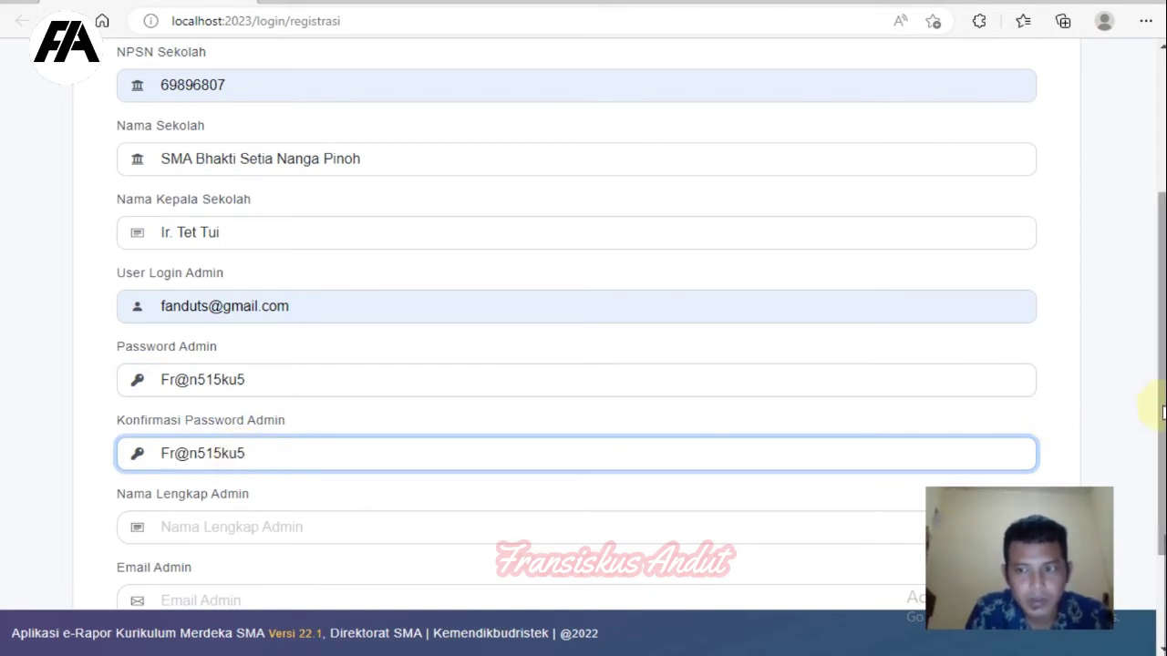
left_click_drag(1162, 404, 1163, 507)
- Enter the admin's full name with degree suffix and copy the login e-mail into the e-mail field
left_click(267, 404)
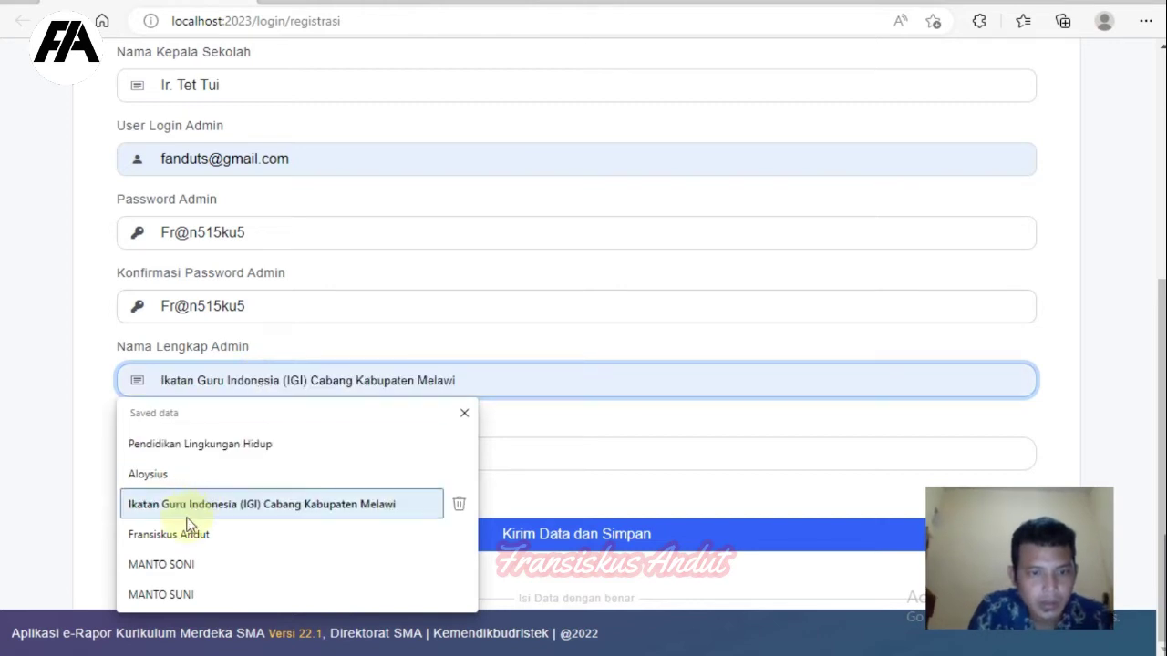
left_click(150, 534)
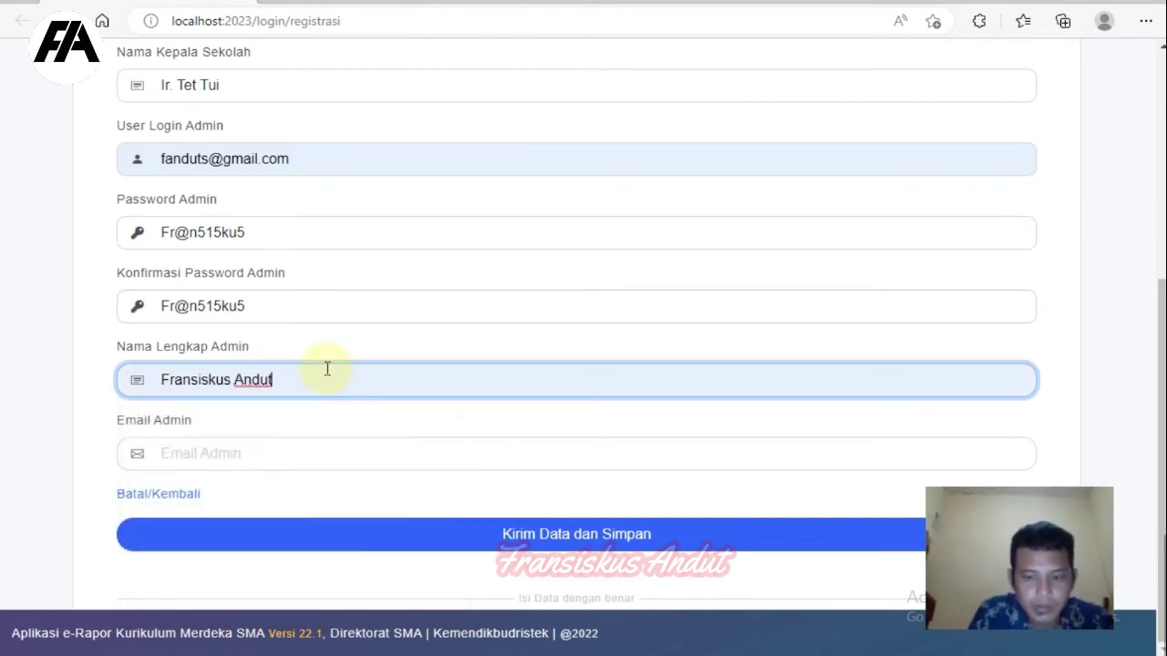
type(", S")
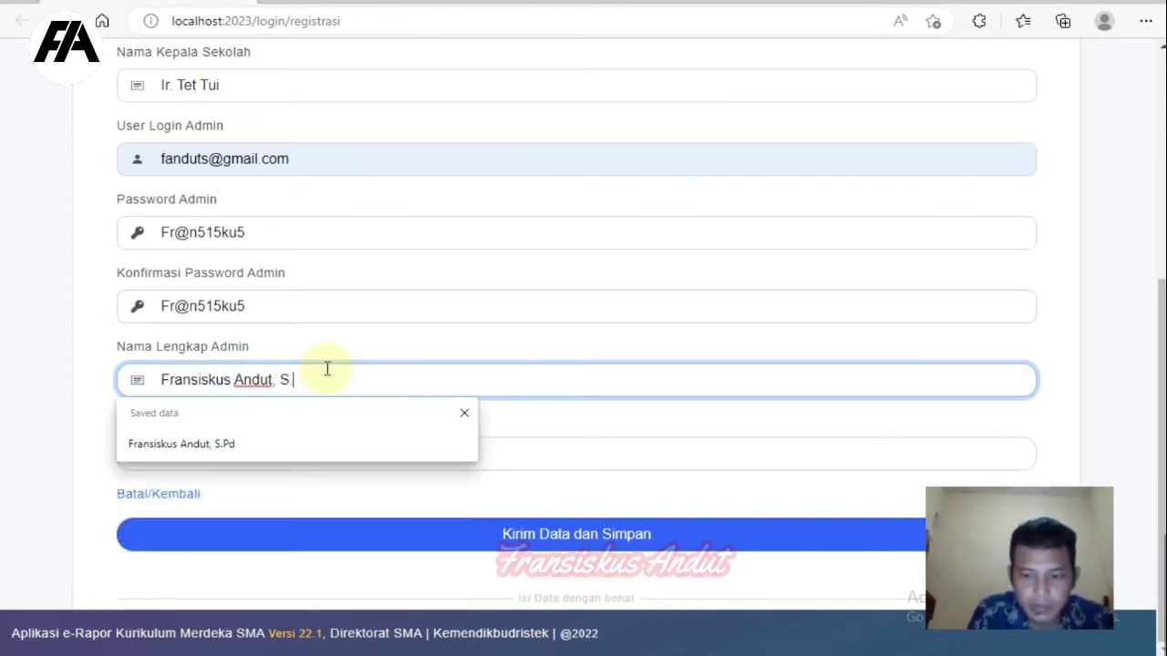
type(".Pd")
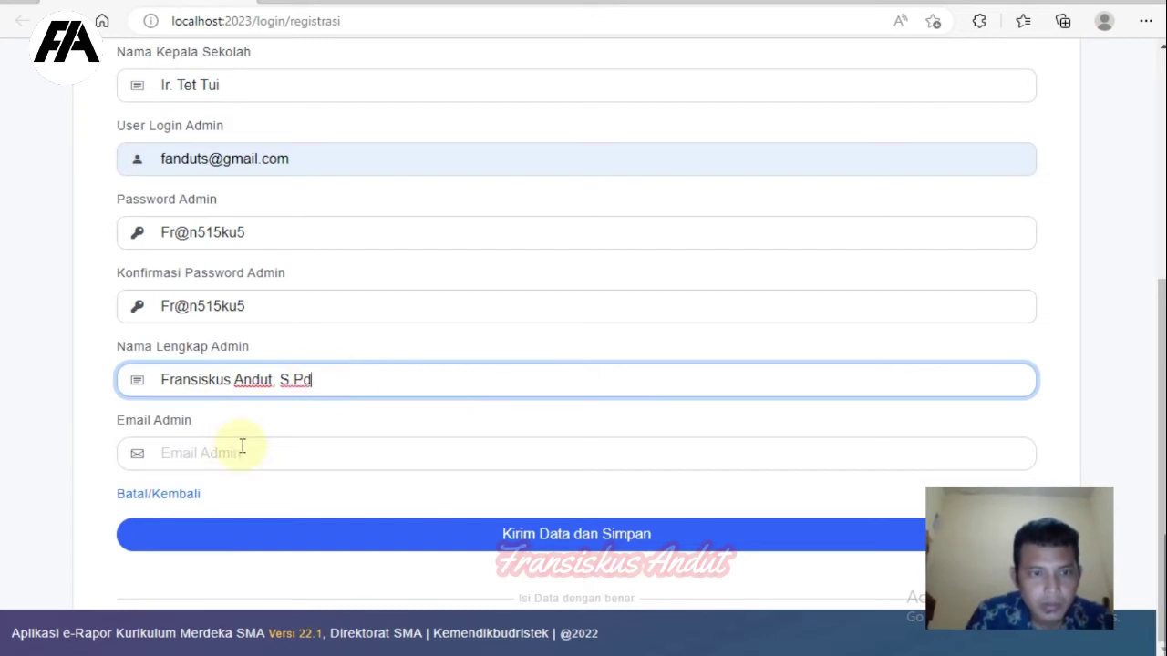
left_click_drag(289, 310, 191, 306)
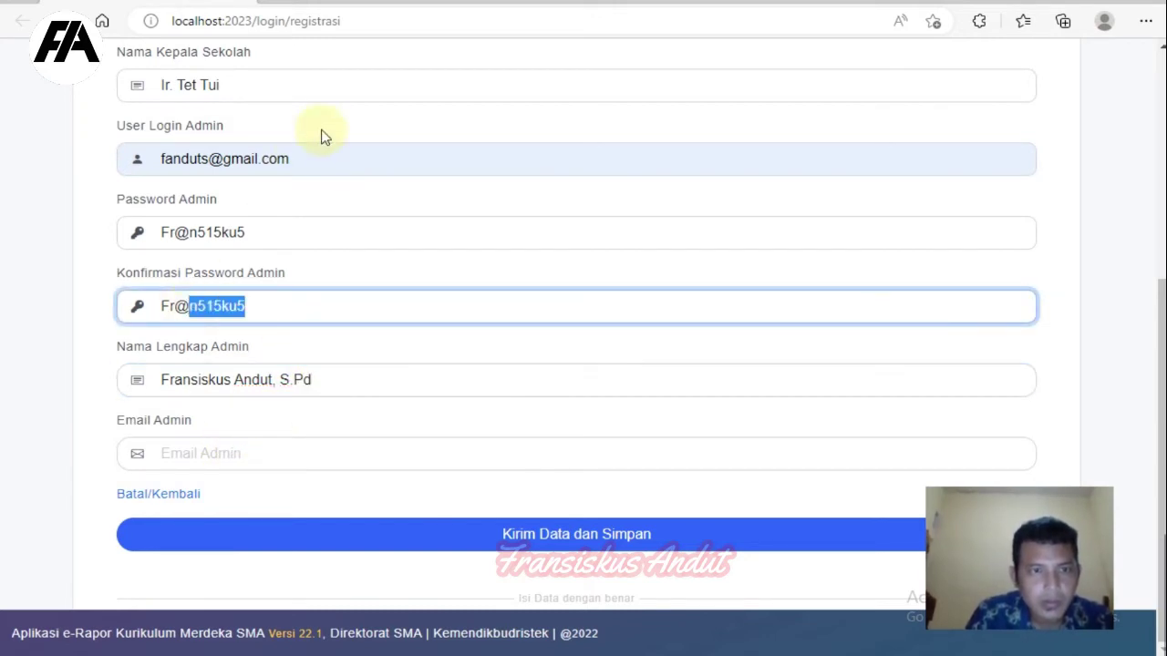
left_click_drag(307, 162, 155, 164)
key("ctrl+c")
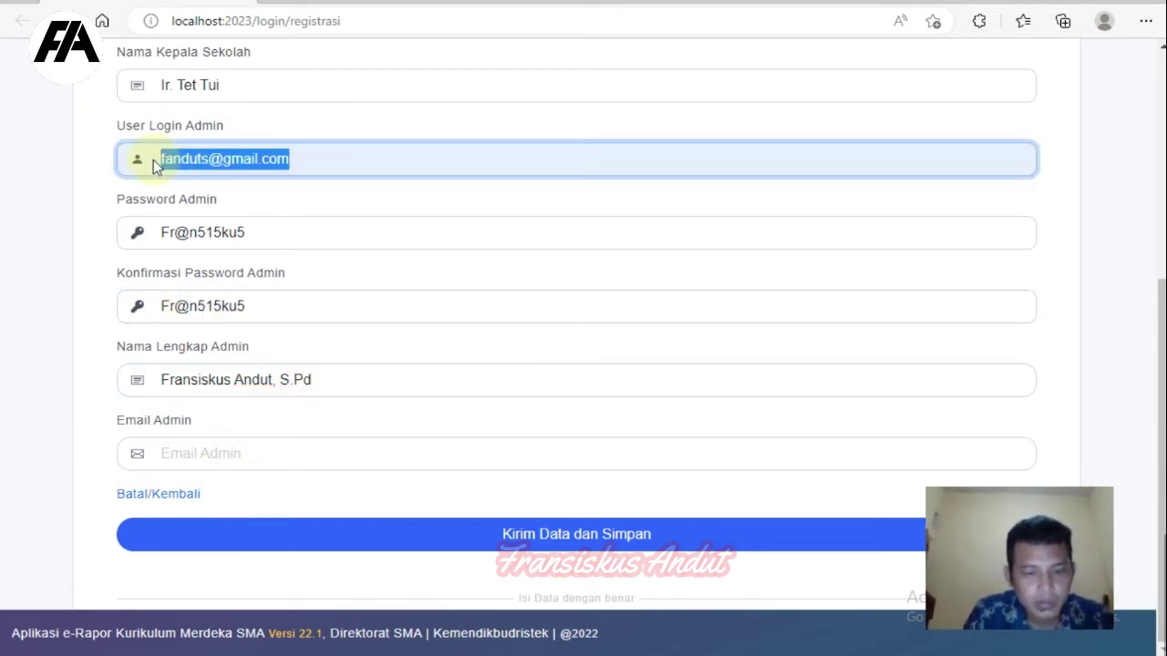
left_click(245, 463)
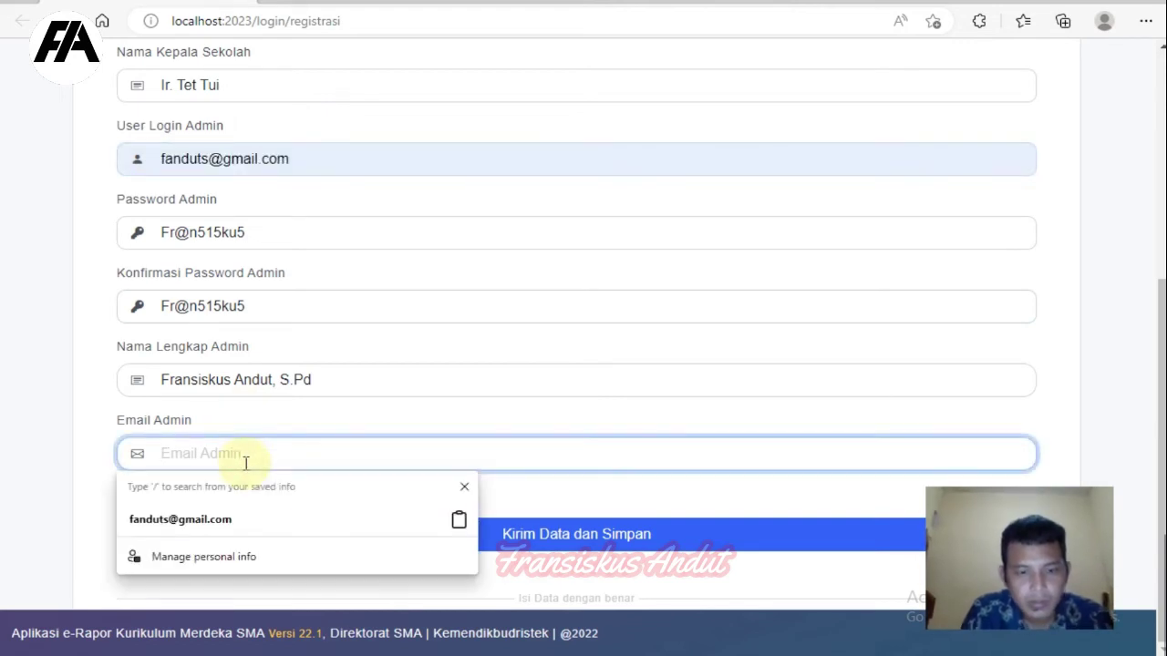
key("ctrl+v")
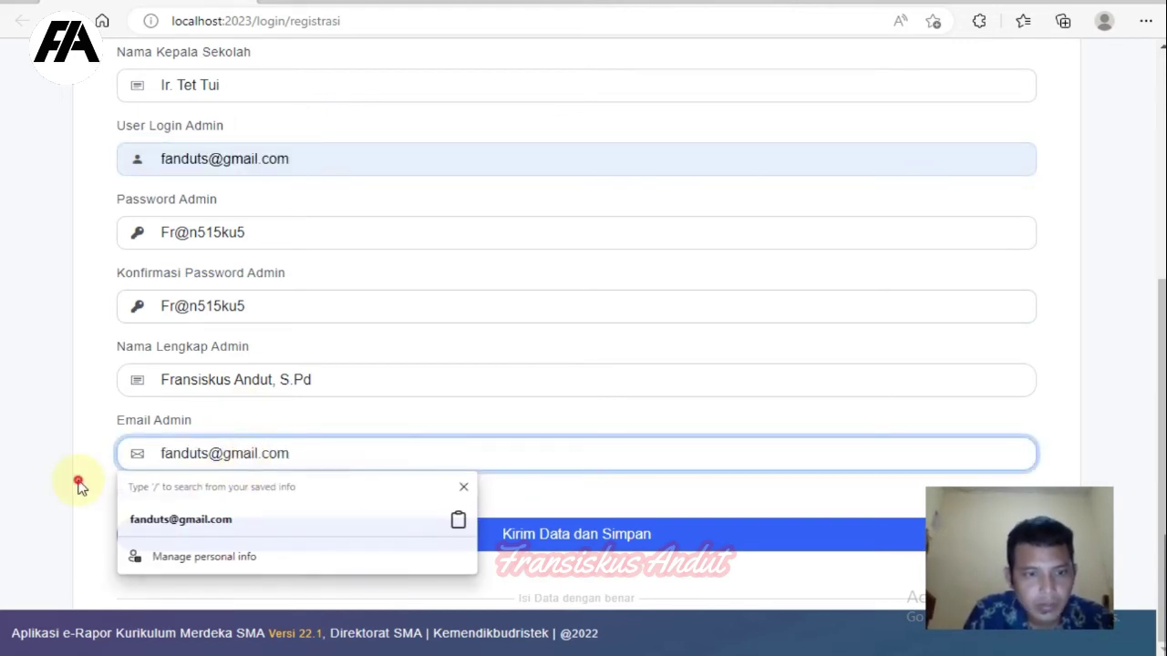
left_click(78, 483)
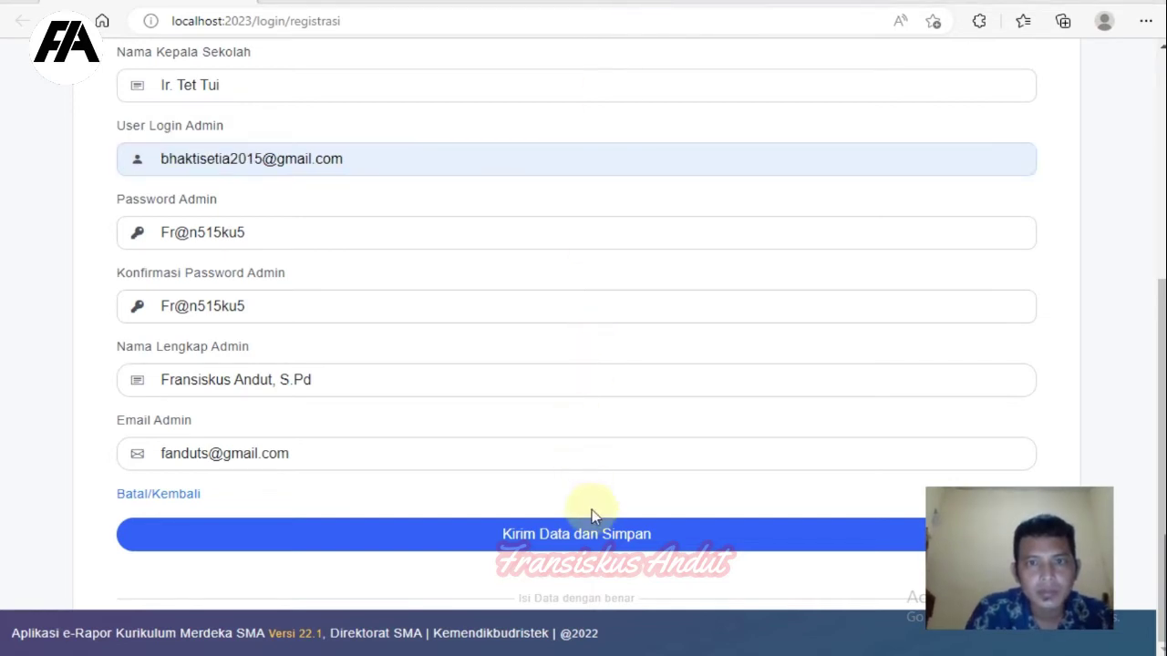
- Submit the form with 'Kirim Data dan Simpan'
scroll(1146, 404, "up", 1)
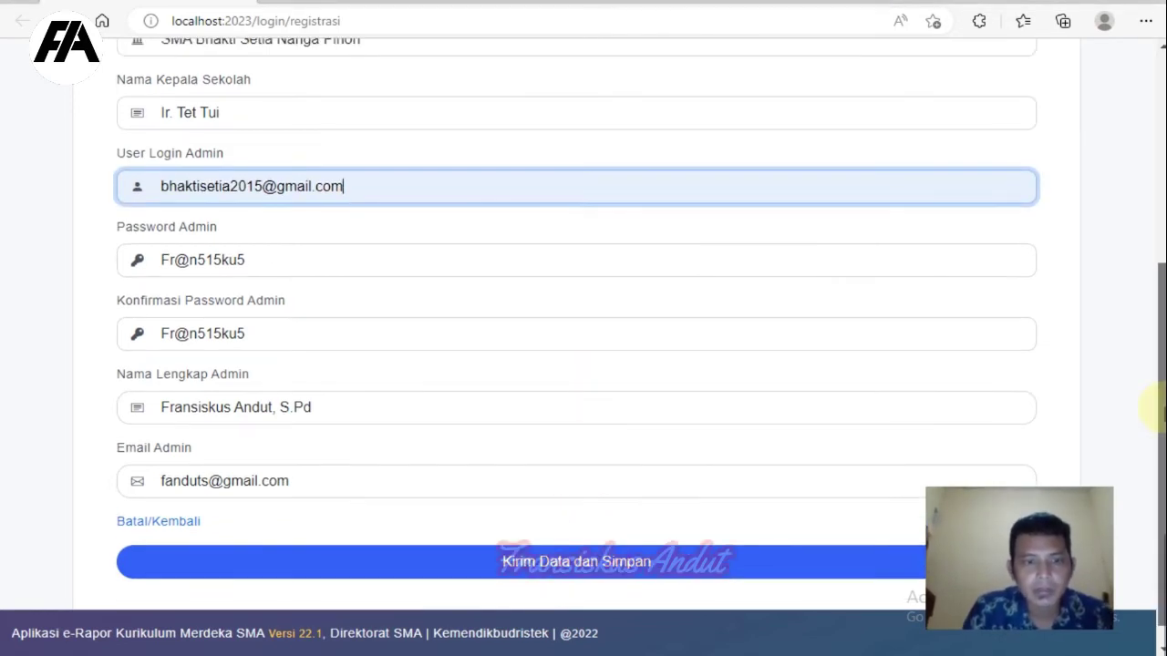
scroll(1149, 464, "down", 1)
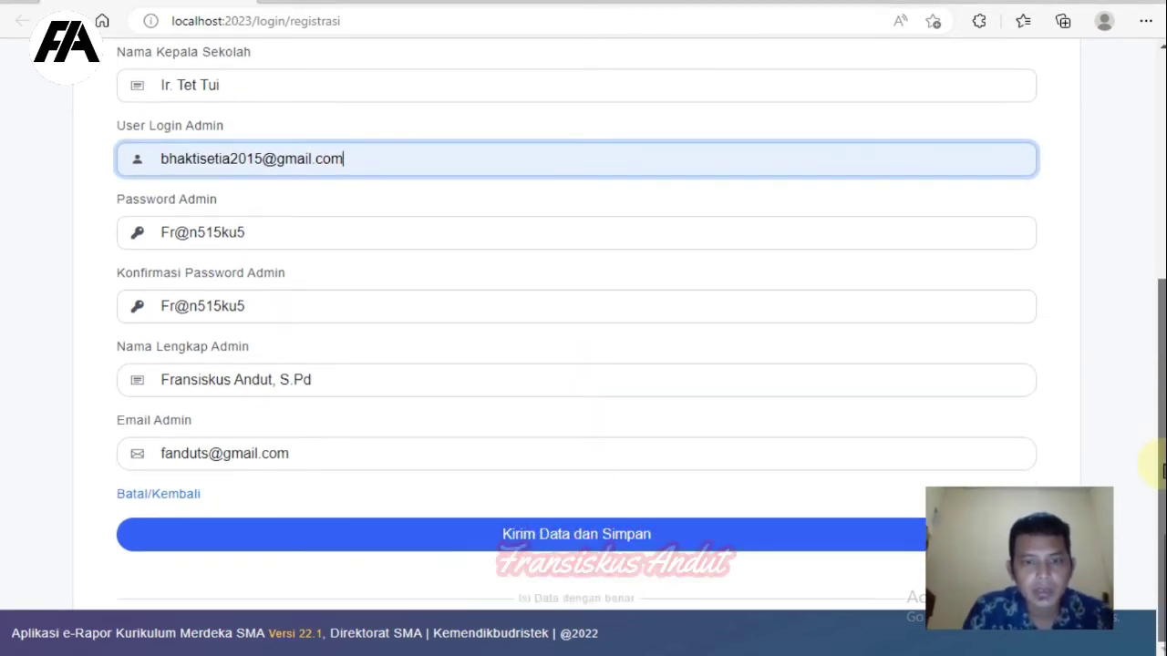
left_click(578, 538)
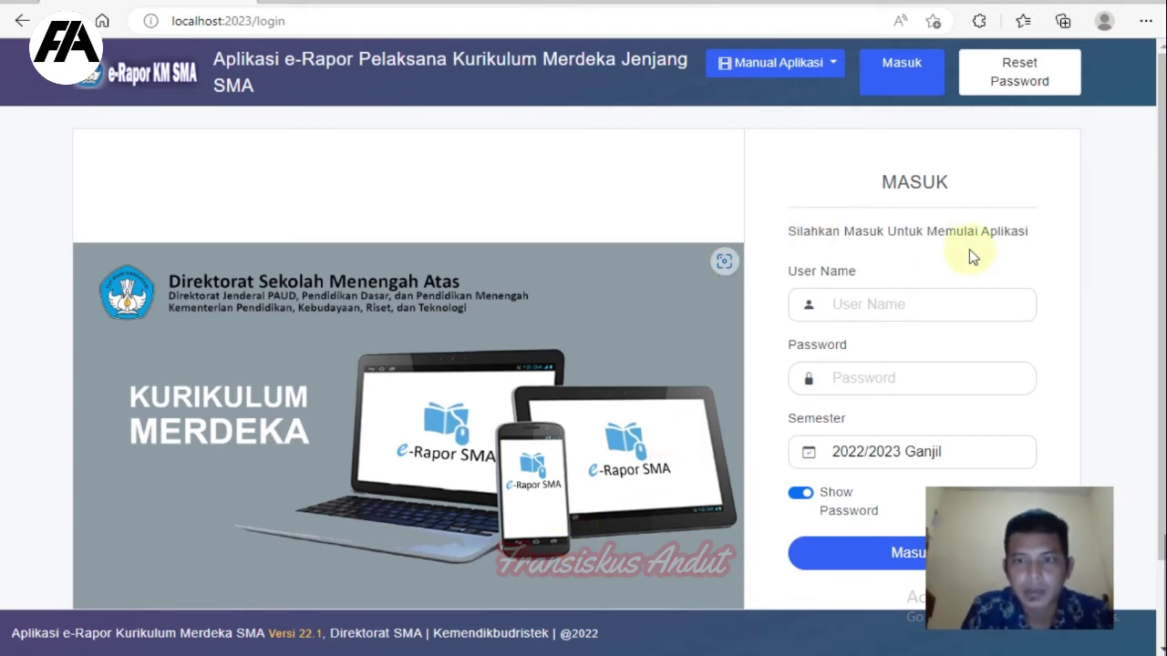
- Wait for the MASUK login page for 2022/2023 Ganjil, then return to the e-Rapor login tab
scroll(969, 248, "down", 1)
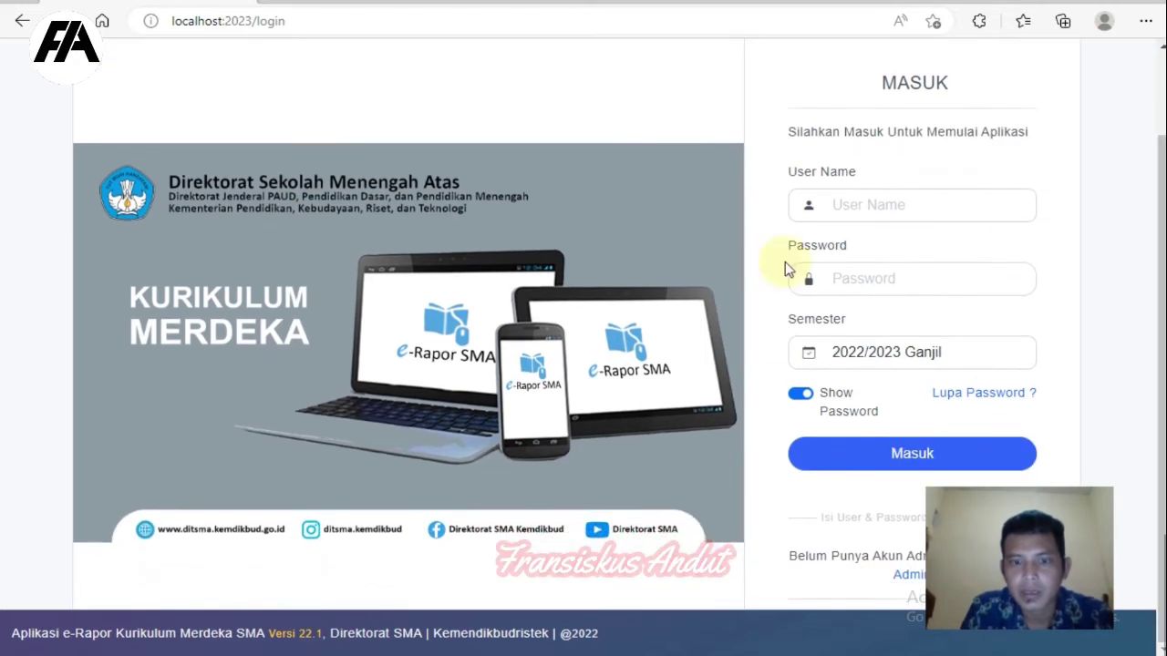
scroll(1153, 256, "up", 1)
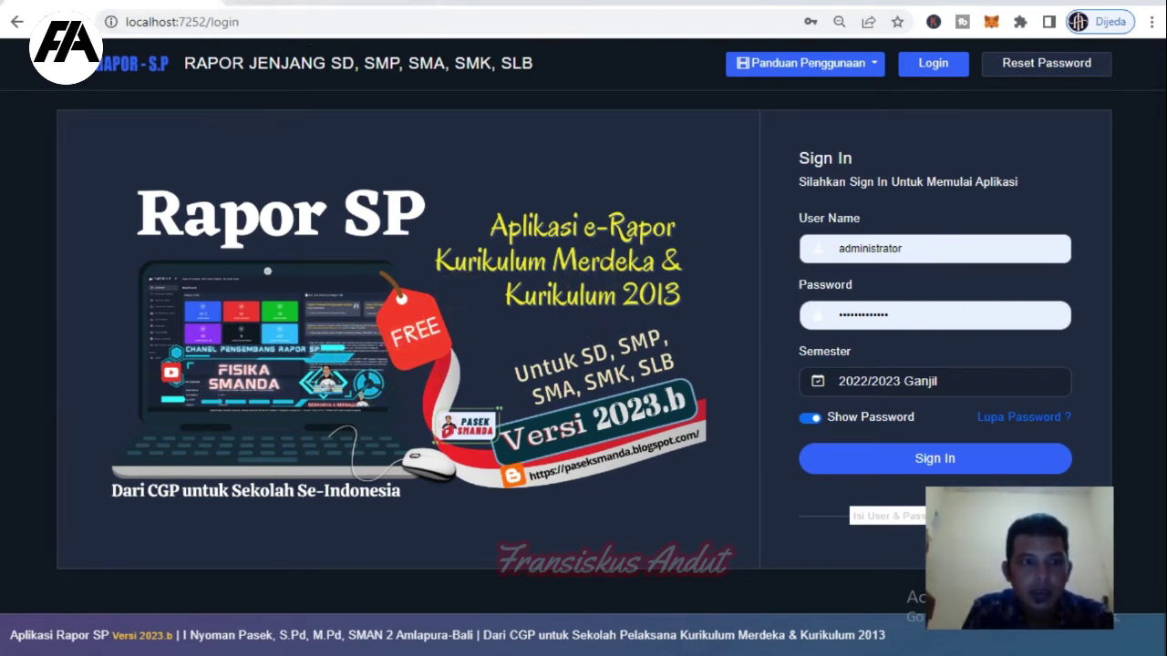
key("alt+Tab")
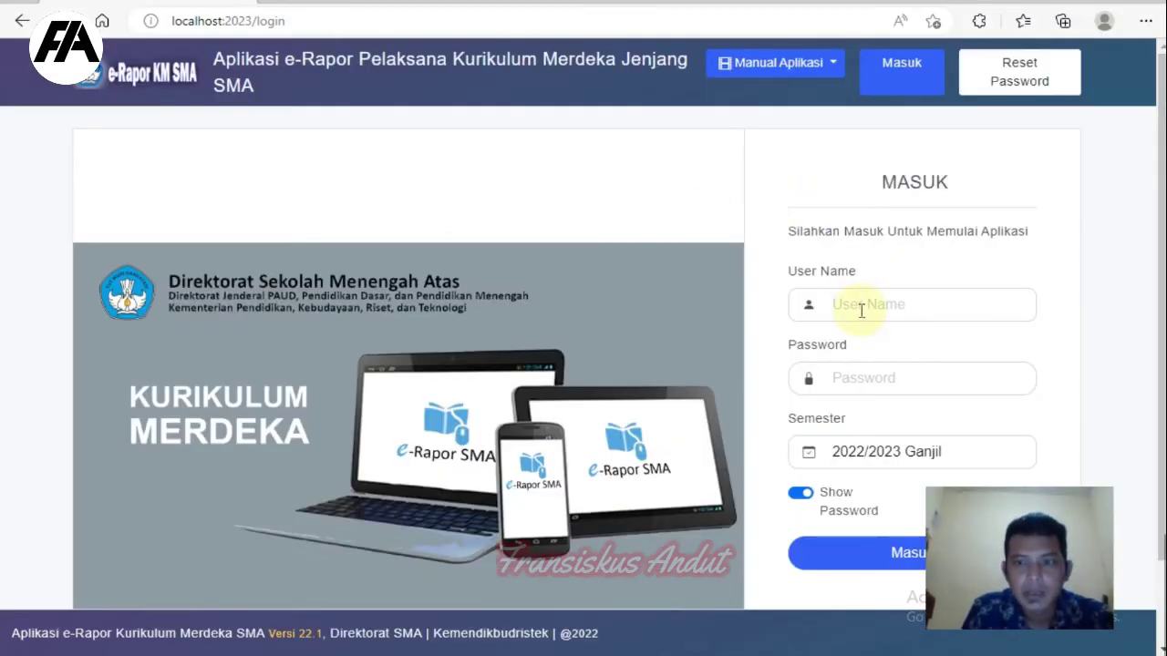
- Sign in with the saved admin user name and password, checking the password via the eye icon
left_click(862, 310)
left_click(865, 399)
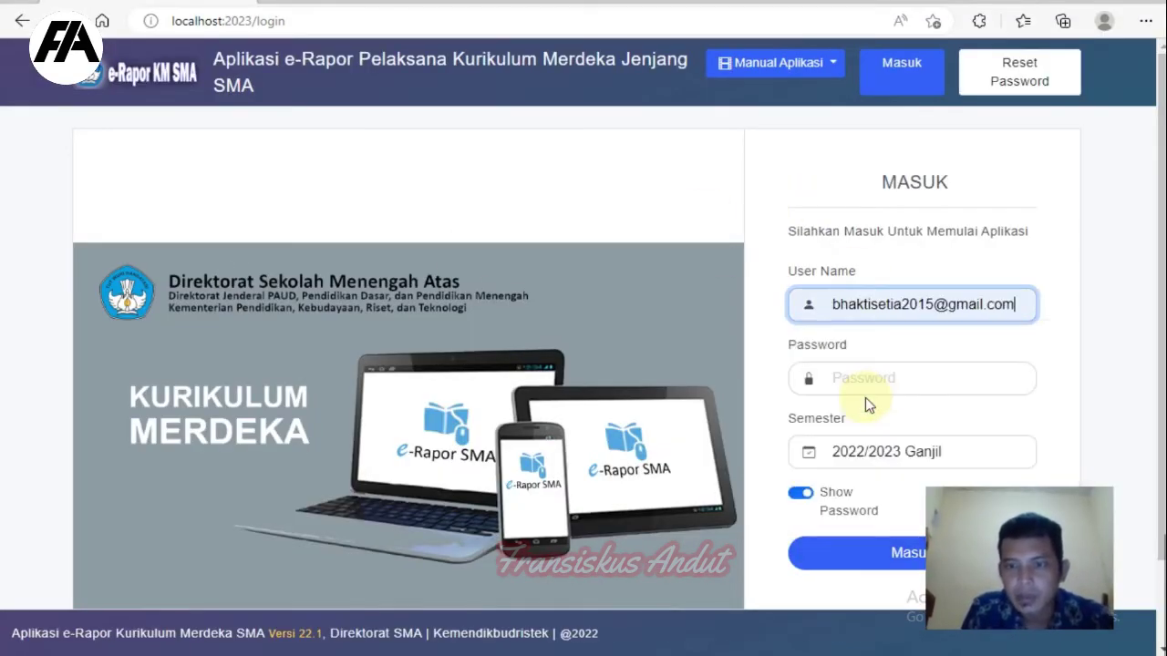
left_click(874, 384)
type("a")
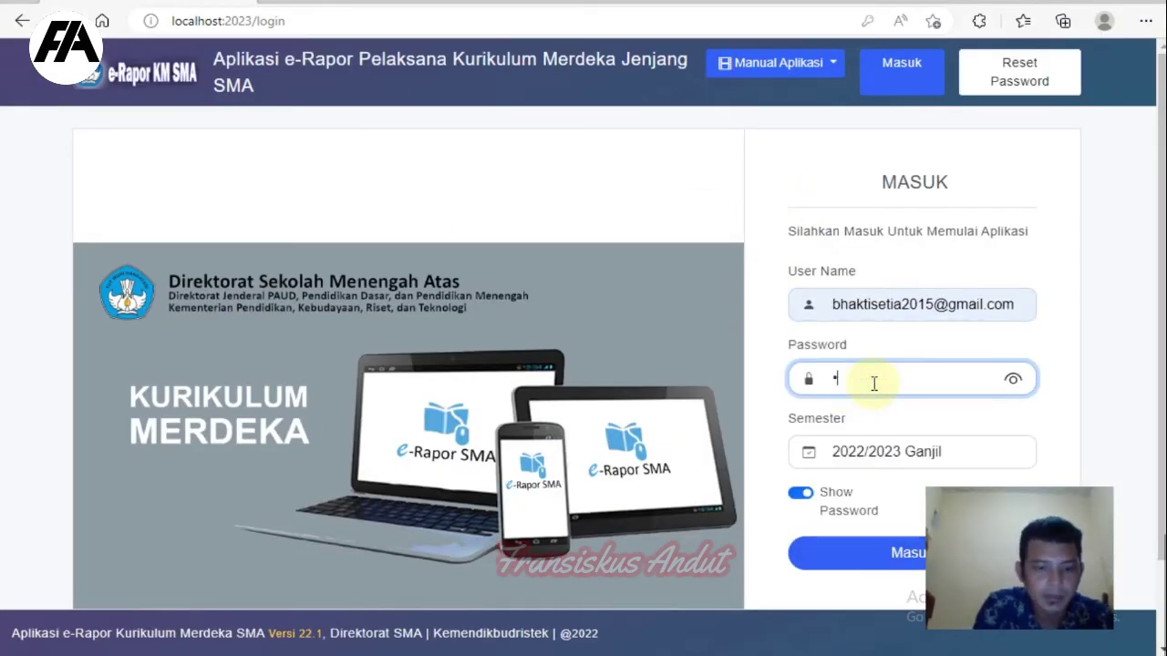
type("aa")
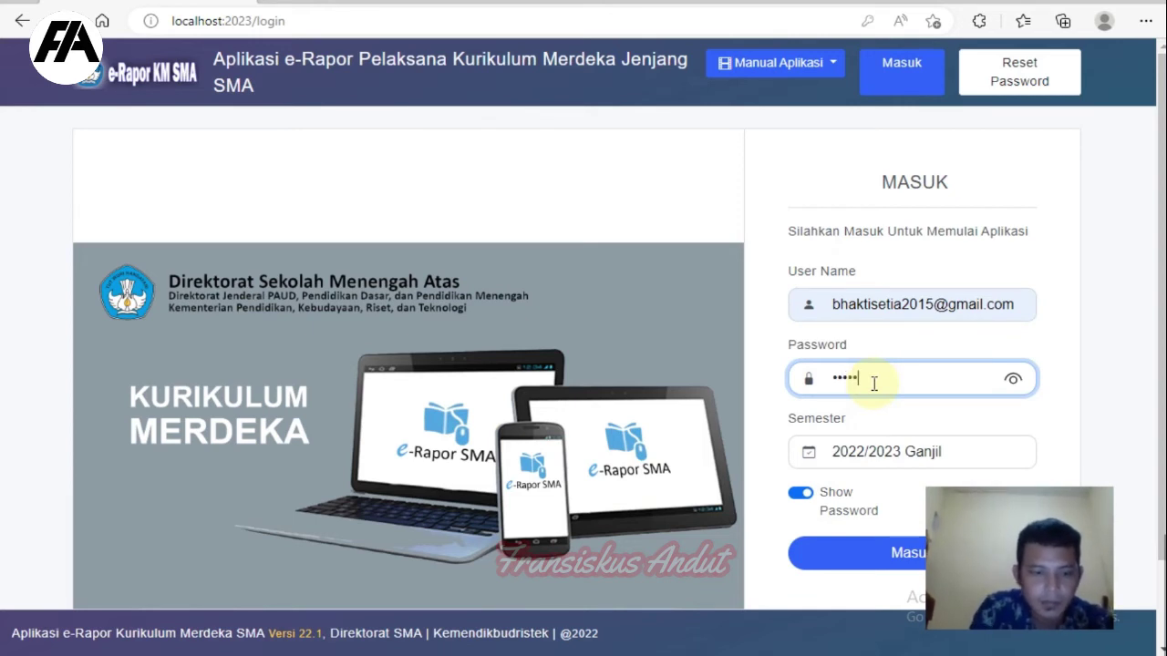
left_click(1012, 379)
left_click(1015, 379)
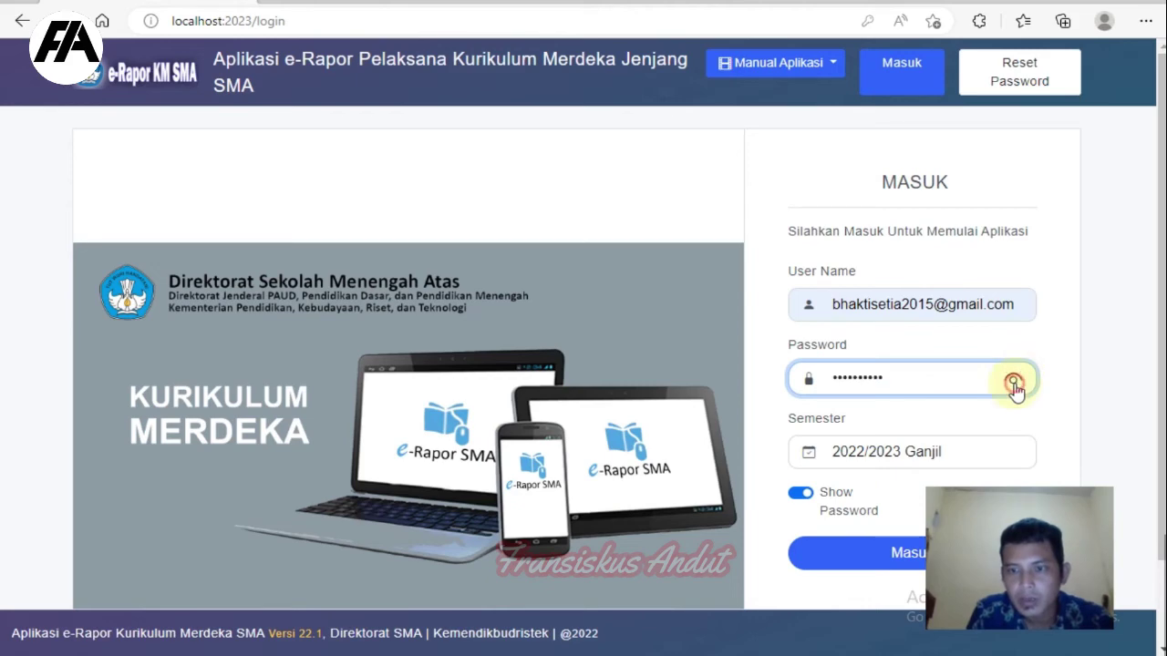
left_click(874, 560)
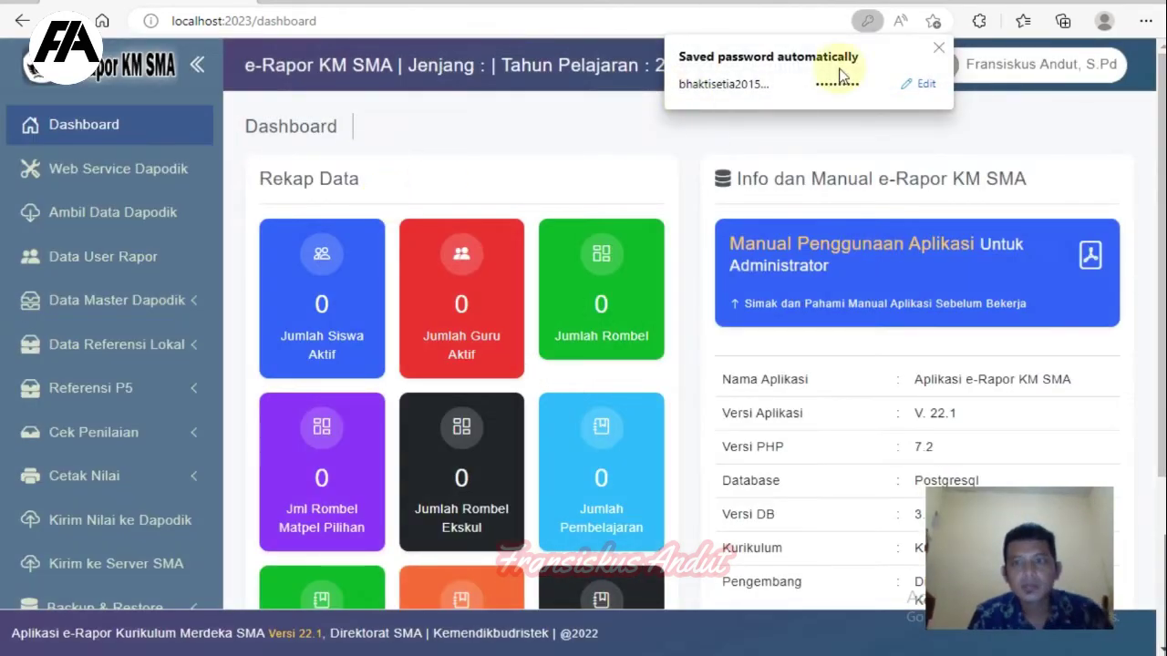
- Dismiss the 'Saved password automatically' notice and glance over the dashboard
left_click(937, 46)
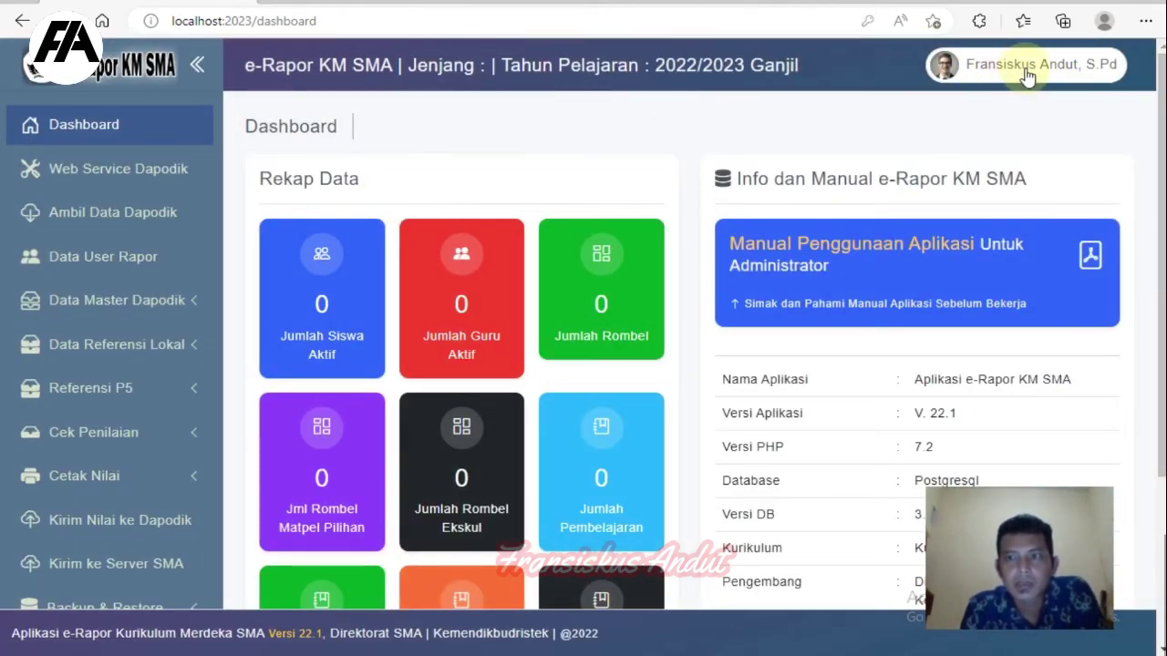
scroll(1158, 274, "down", 2)
scroll(693, 346, "up", 2)
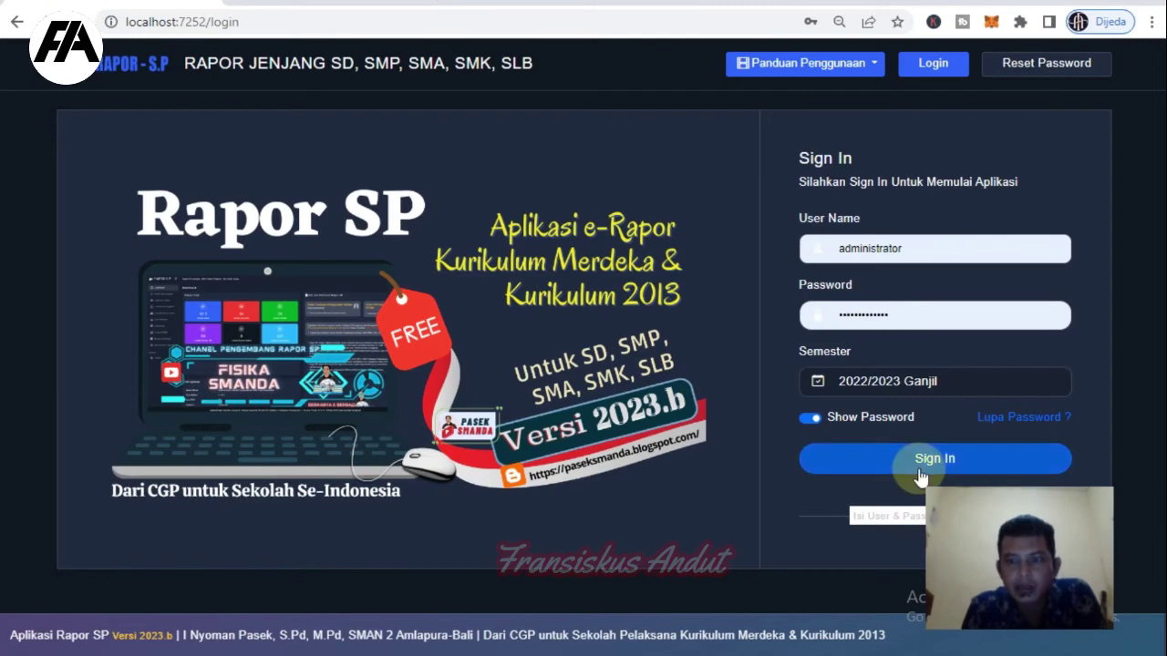
- Sign in to Rapor SP and review the SMA 2022/2023 Ganjil dashboard counts (269 students, 19 teachers)
left_click(930, 461)
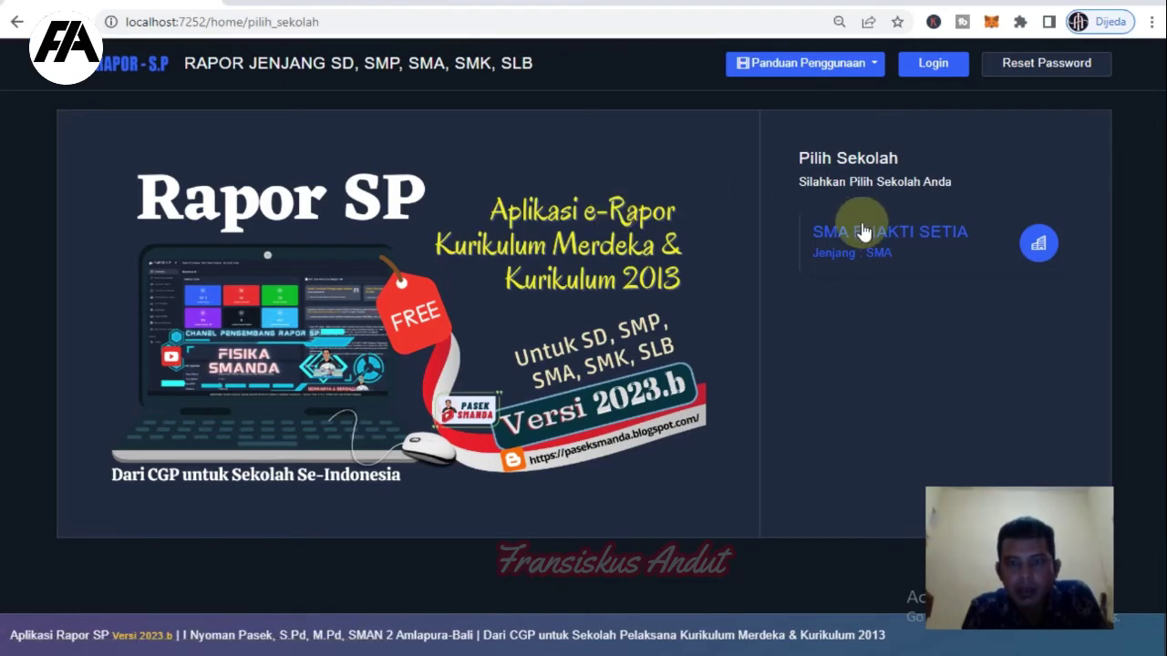
left_click(862, 231)
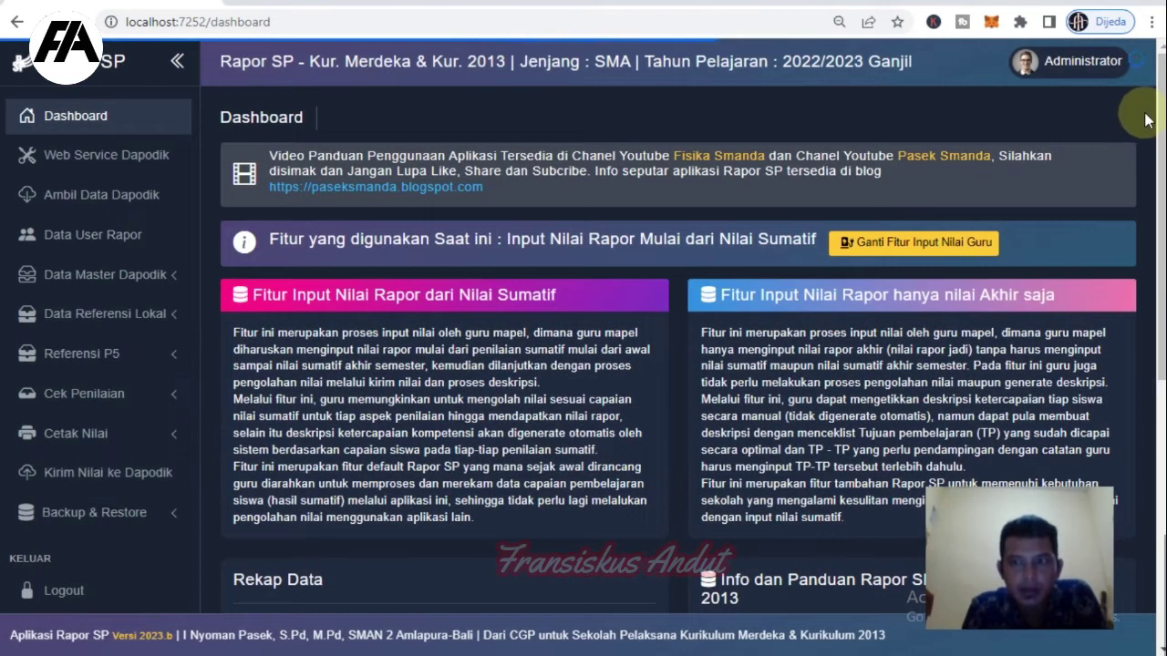
scroll(1144, 112, "down", 5)
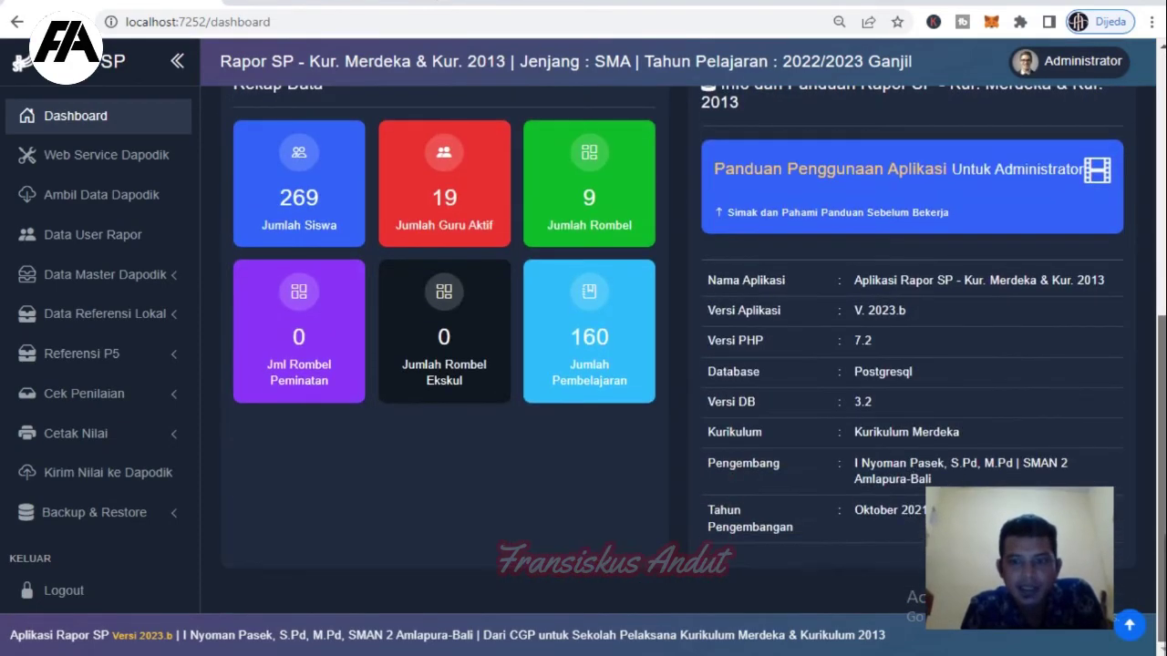
scroll(678, 346, "up", 5)
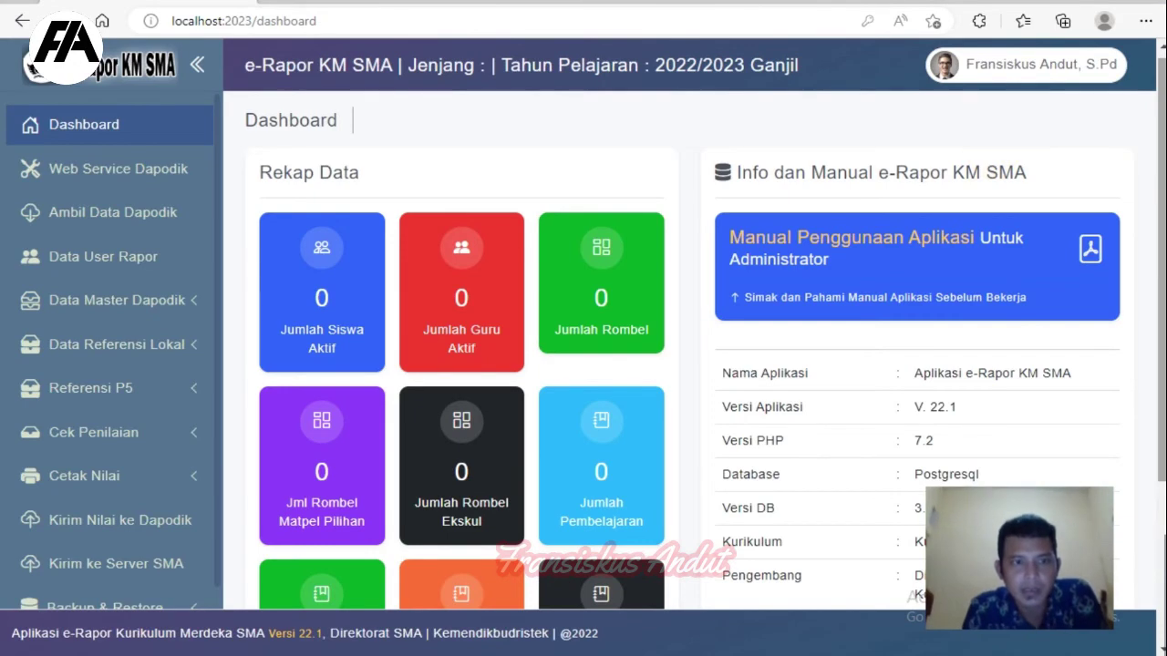
- Scroll through the dashboard's Rekap Data tiles and info table, confirming every count, including P5, is zero
scroll(1163, 240, "down", 3)
scroll(1162, 240, "up", 2)
scroll(1162, 239, "down", 2)
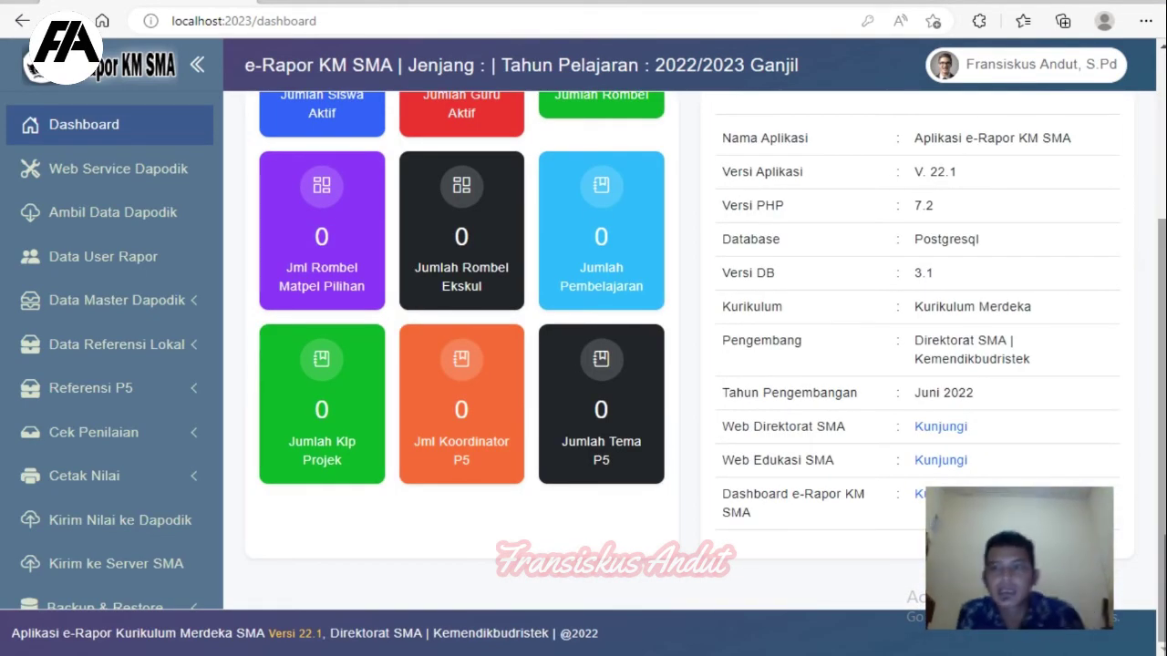
scroll(1154, 403, "up", 2)
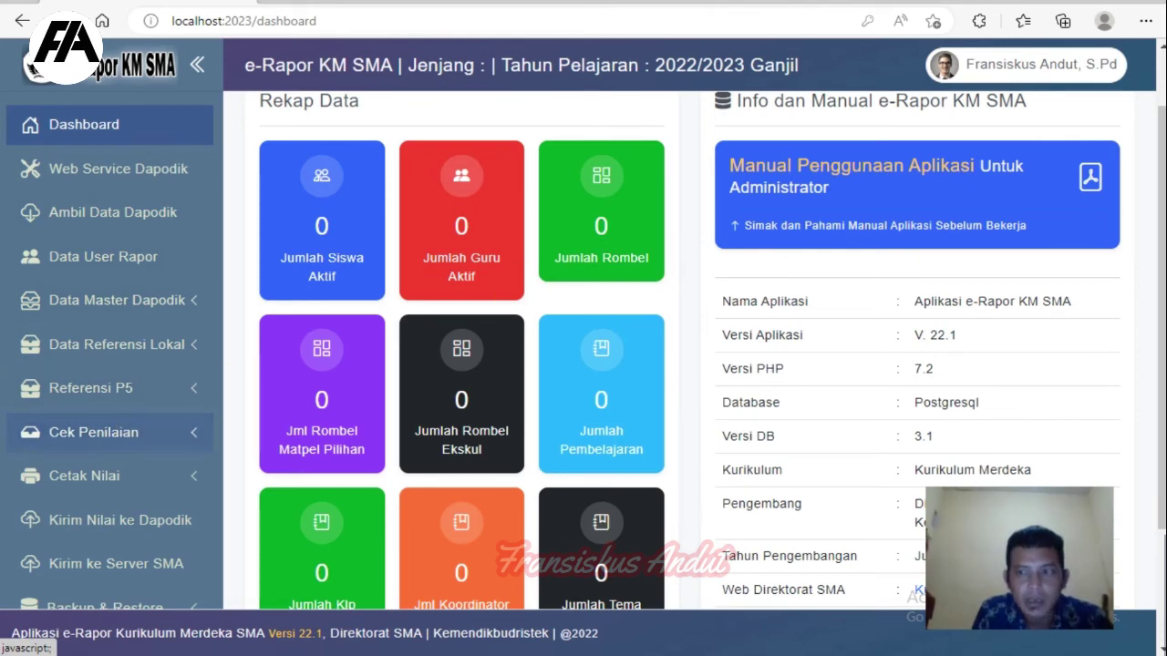
scroll(692, 365, "down", 2)
scroll(693, 365, "up", 3)
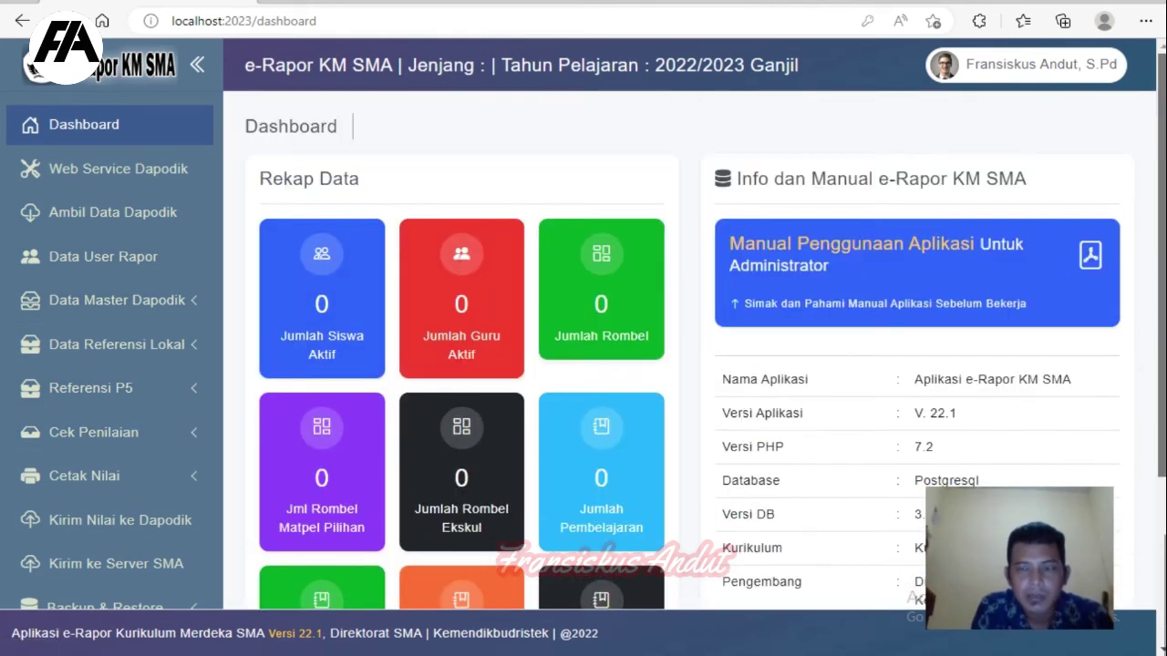
scroll(693, 365, "down", 3)
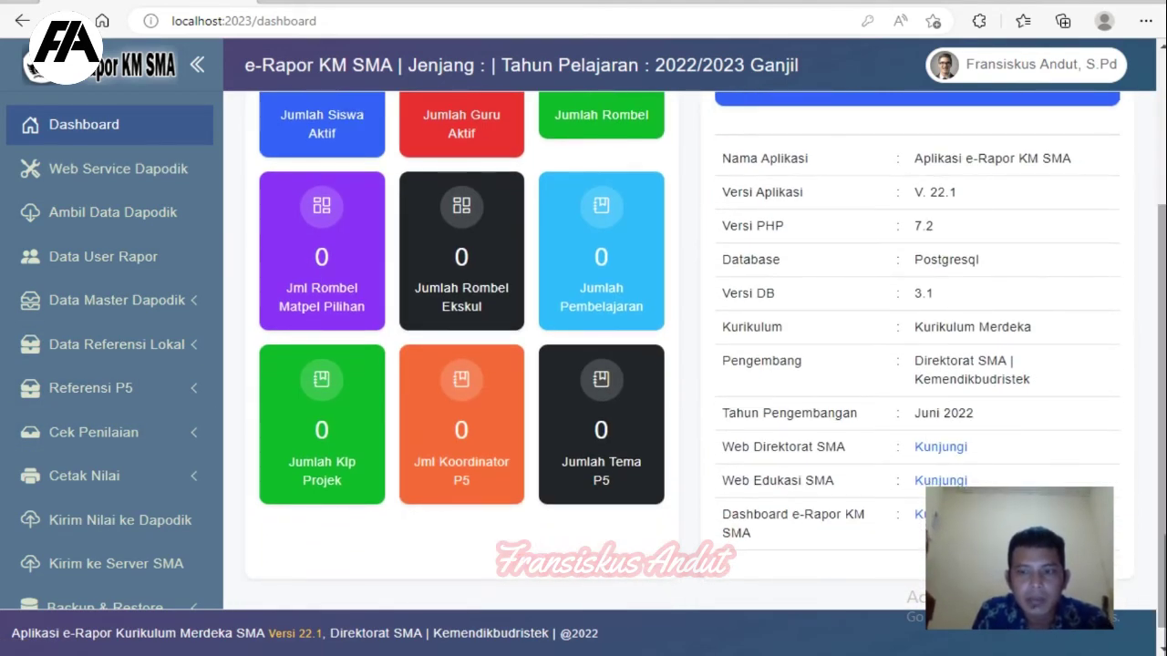
scroll(221, 88, "up", 3)
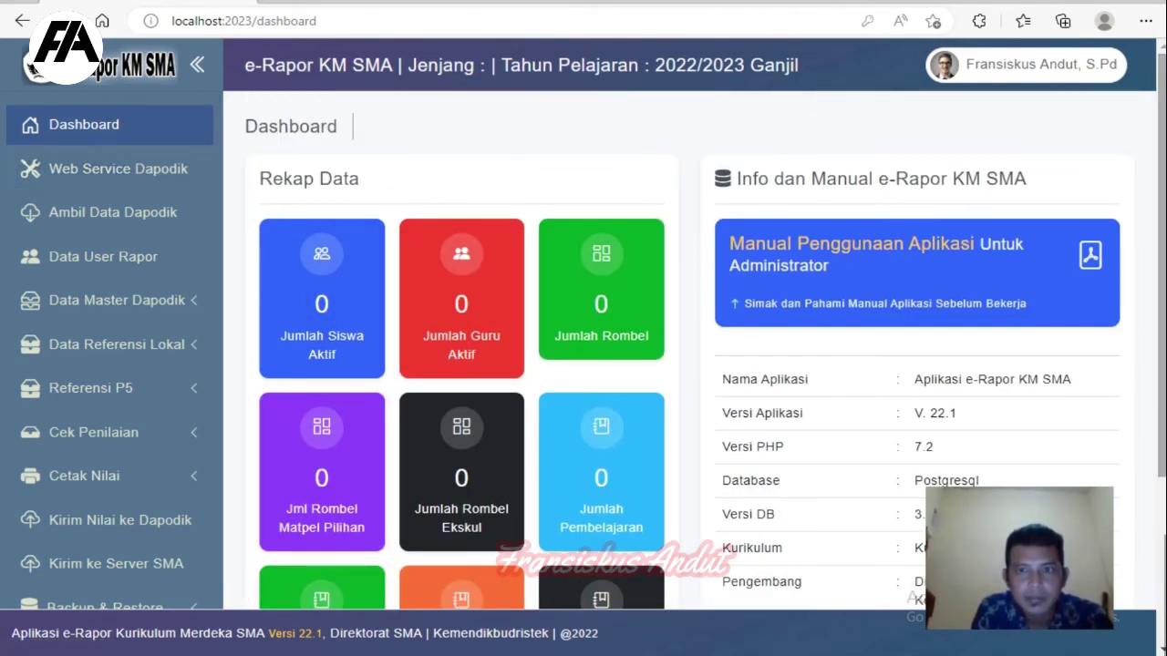
scroll(261, 213, "down", 2)
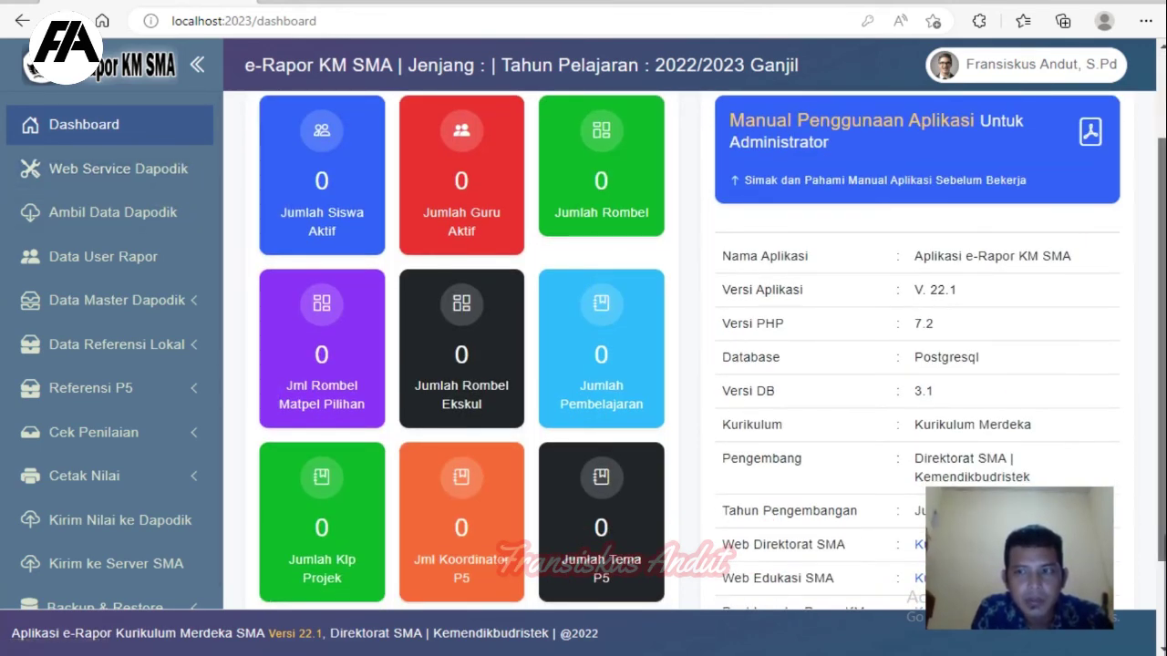
scroll(689, 365, "down", 2)
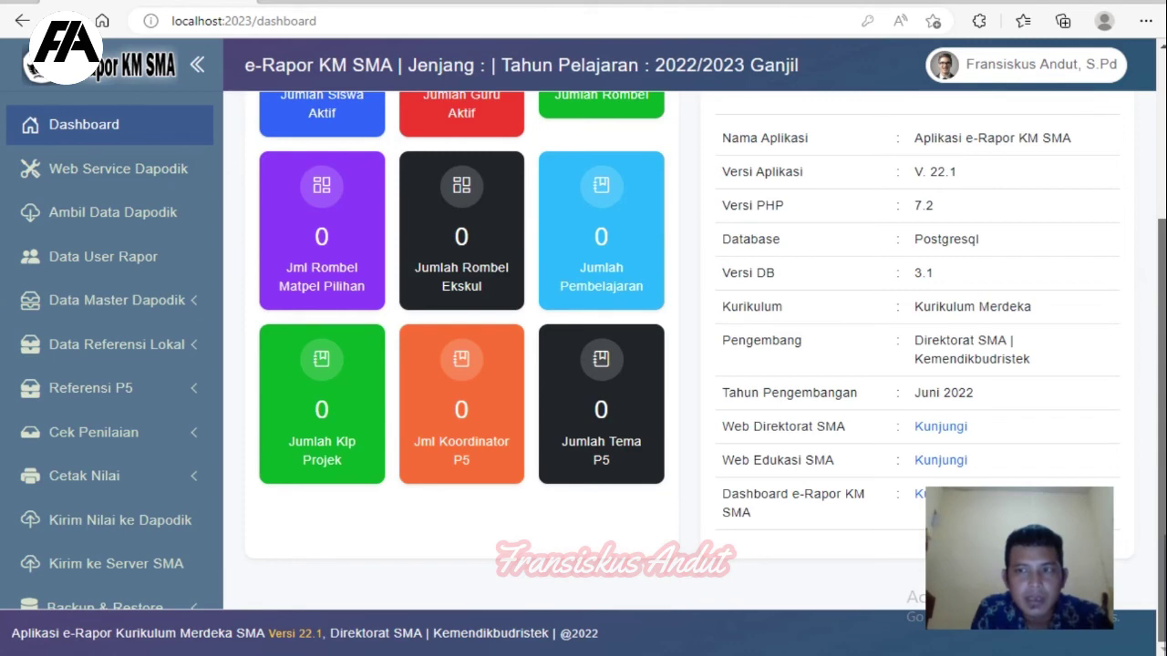
scroll(690, 346, "up", 4)
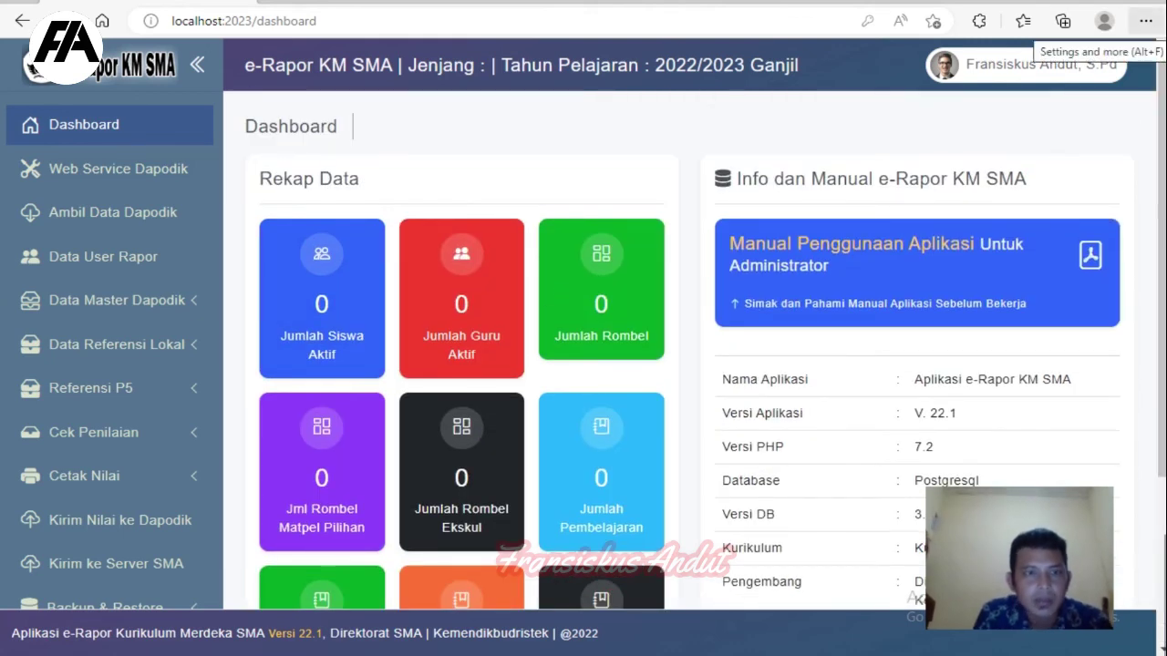